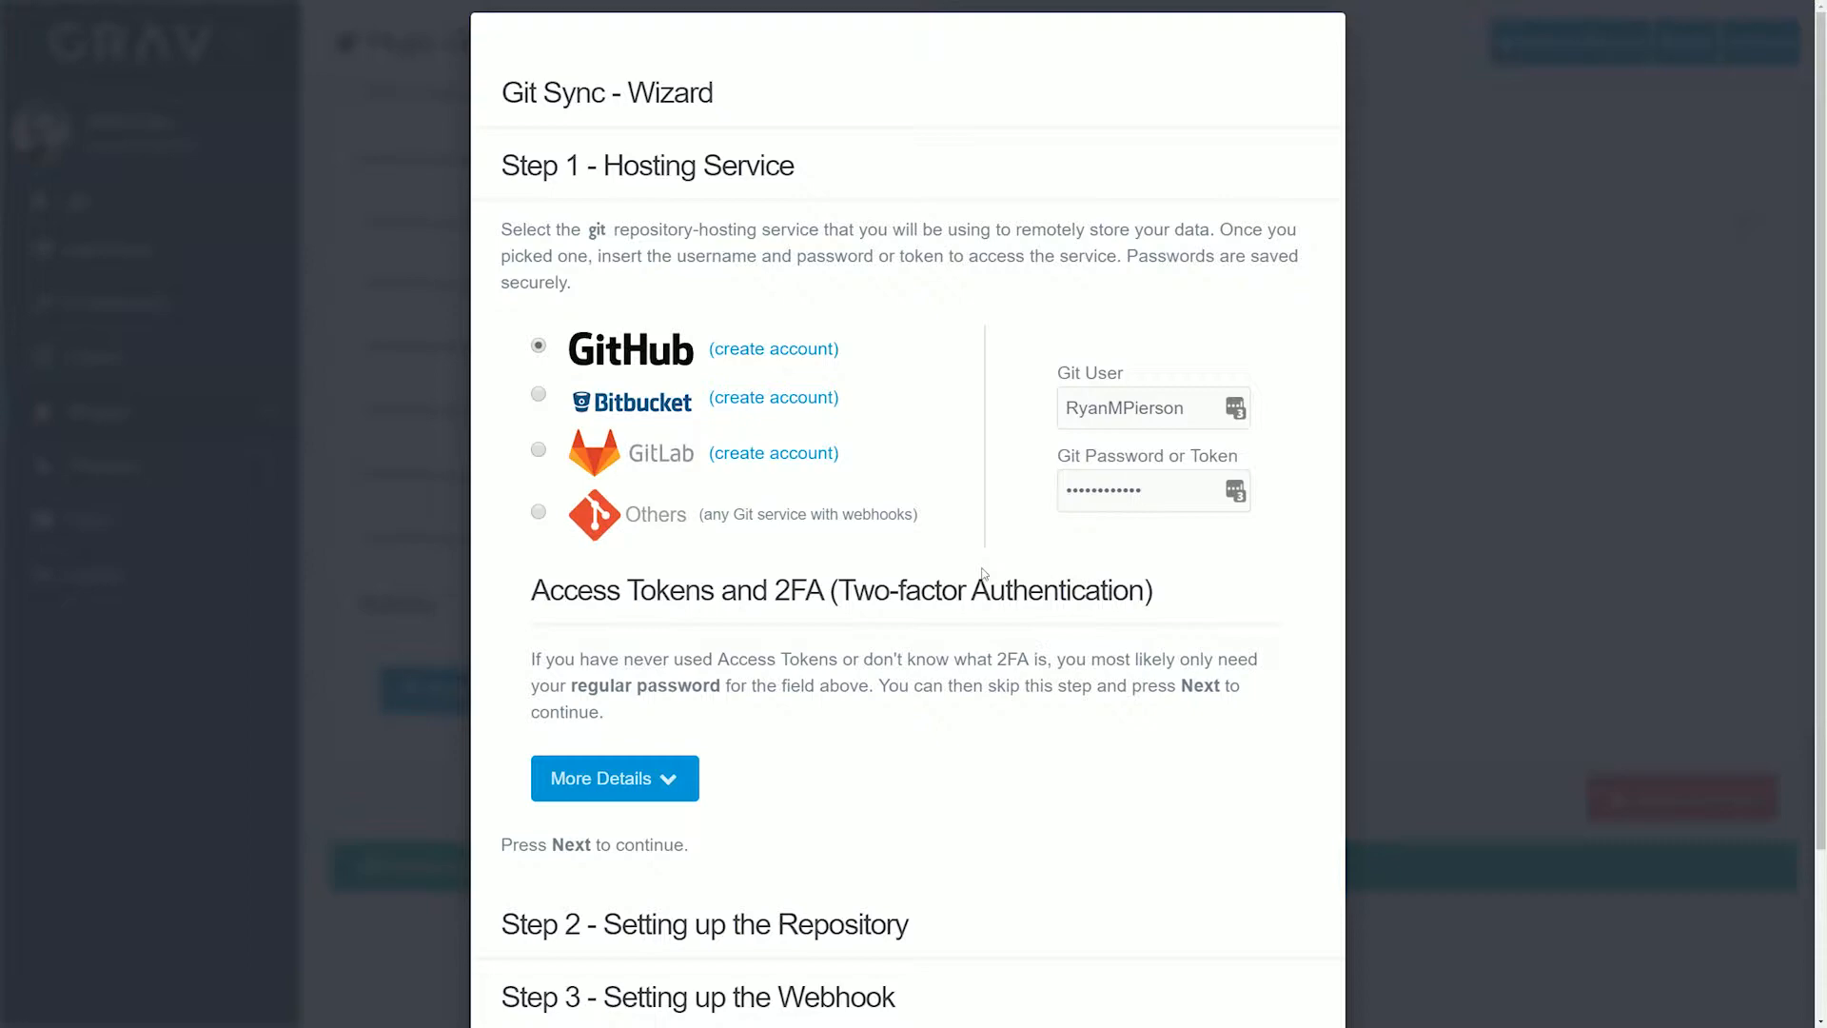
# Advance the Git Sync wizard past the hosting service, and start a new GitHub repository named "example" with description "Example Git Sync Repo"
pyautogui.click(1237, 968)
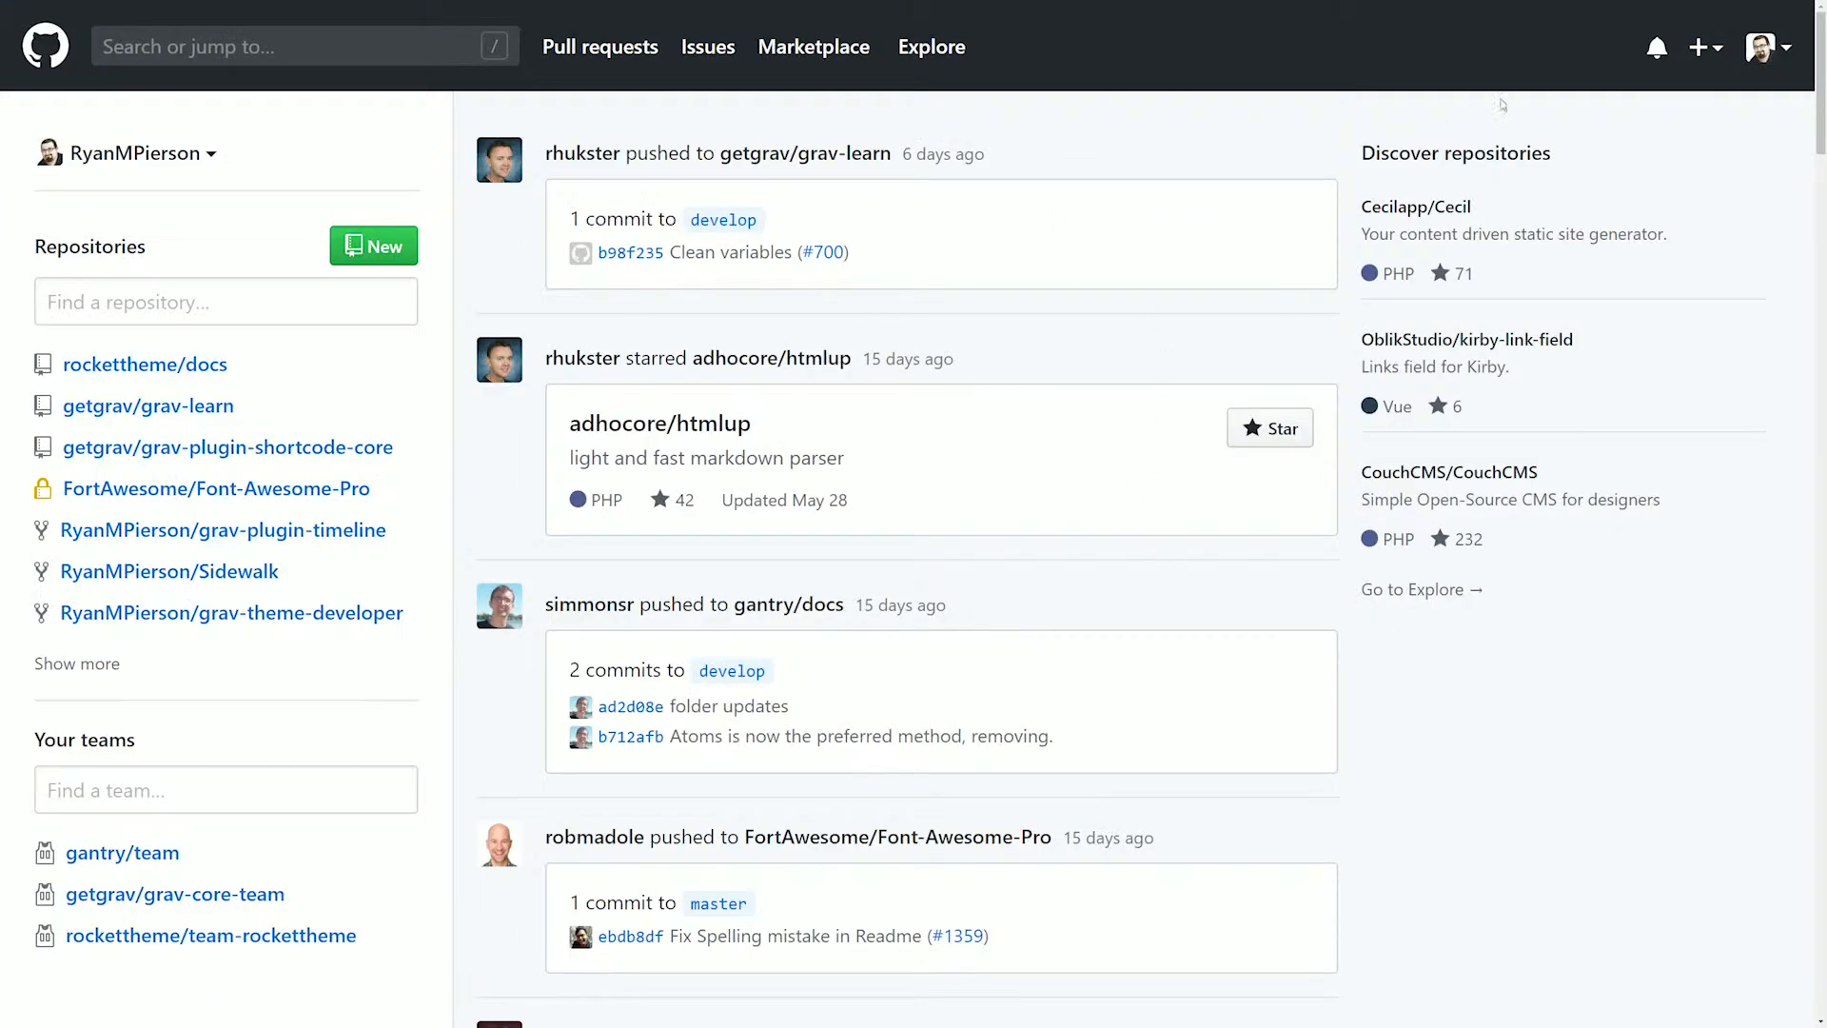
pyautogui.click(1718, 54)
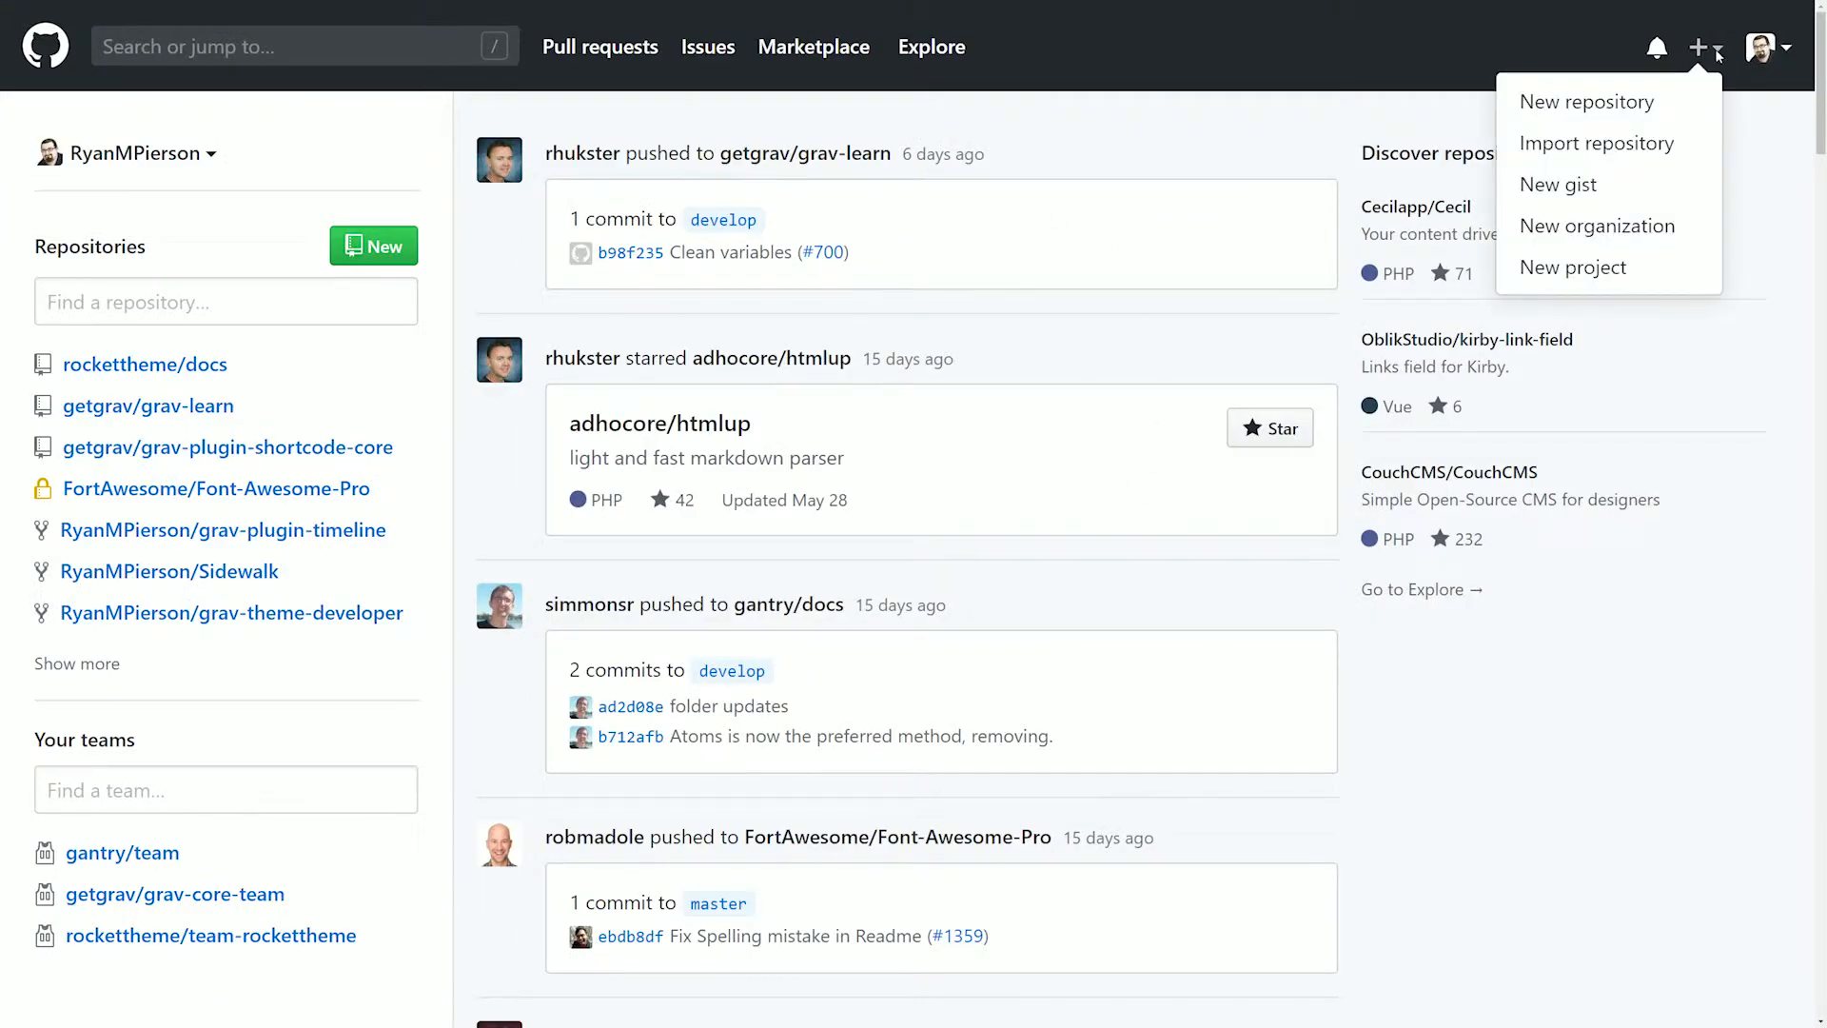
pyautogui.click(1631, 102)
pyautogui.click(772, 396)
pyautogui.write('example')
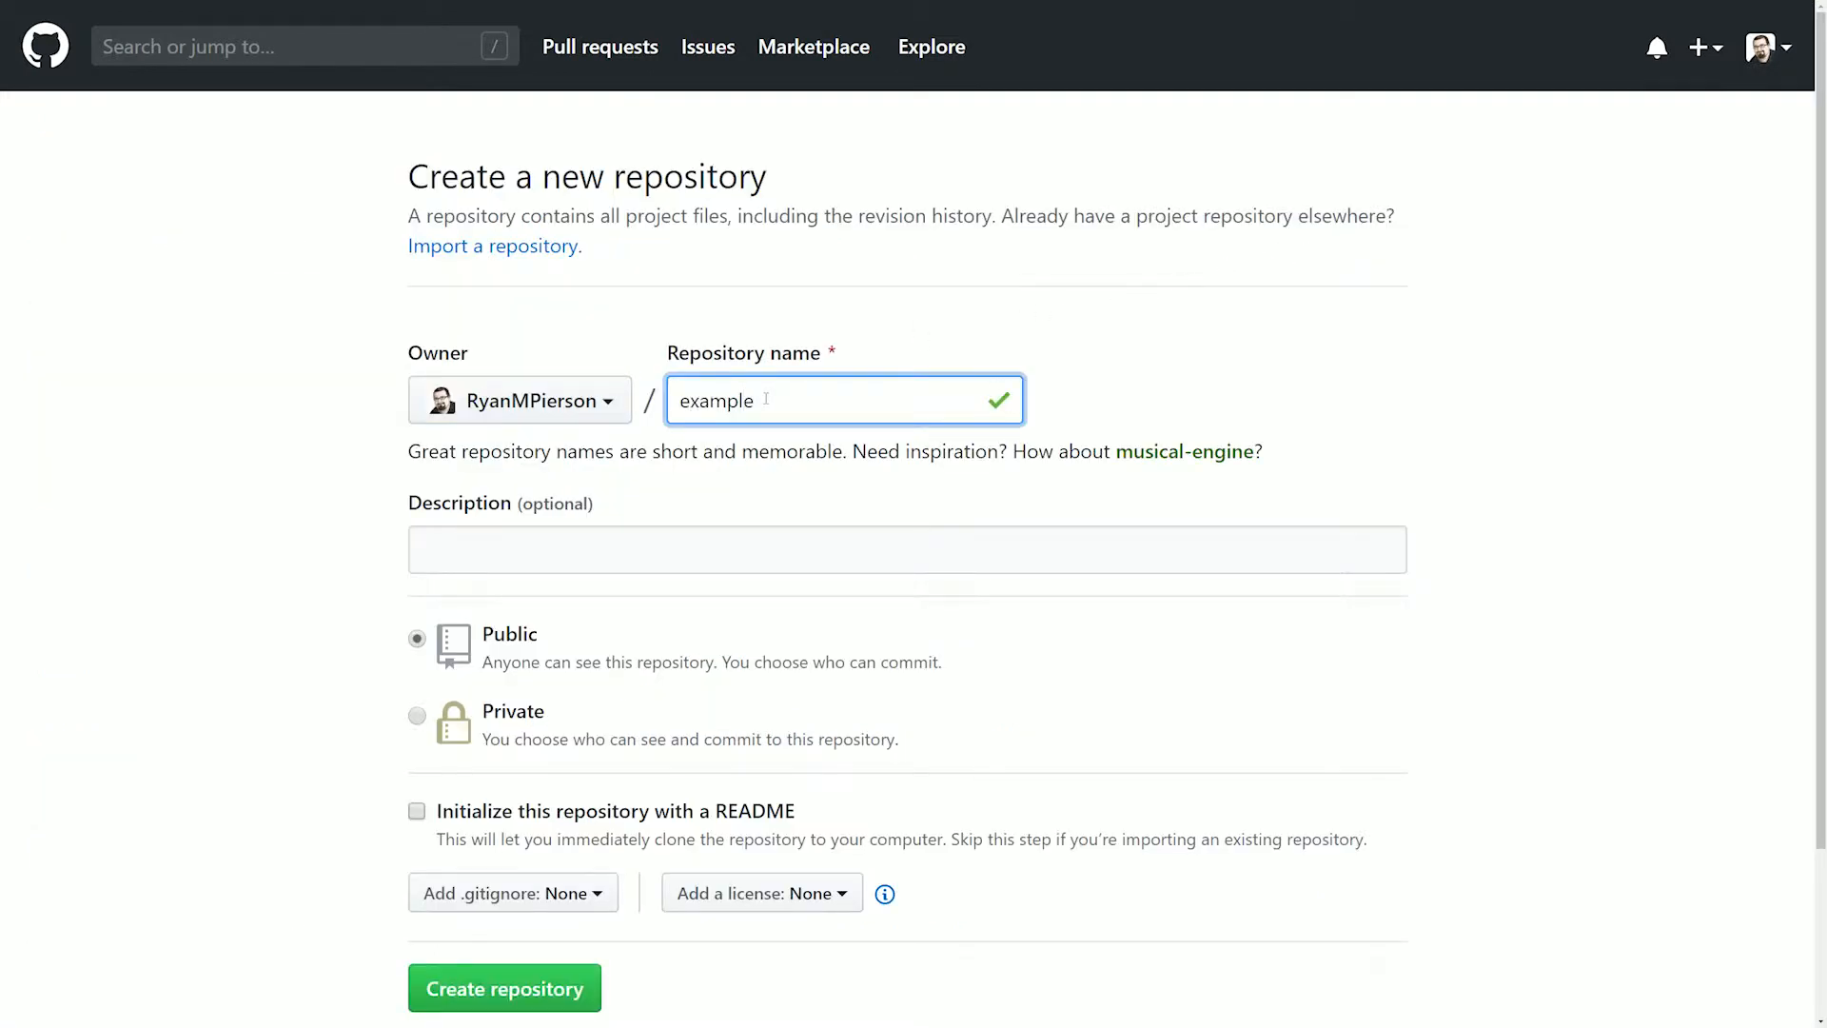
pyautogui.click(646, 541)
pyautogui.write('Example Git Sync')
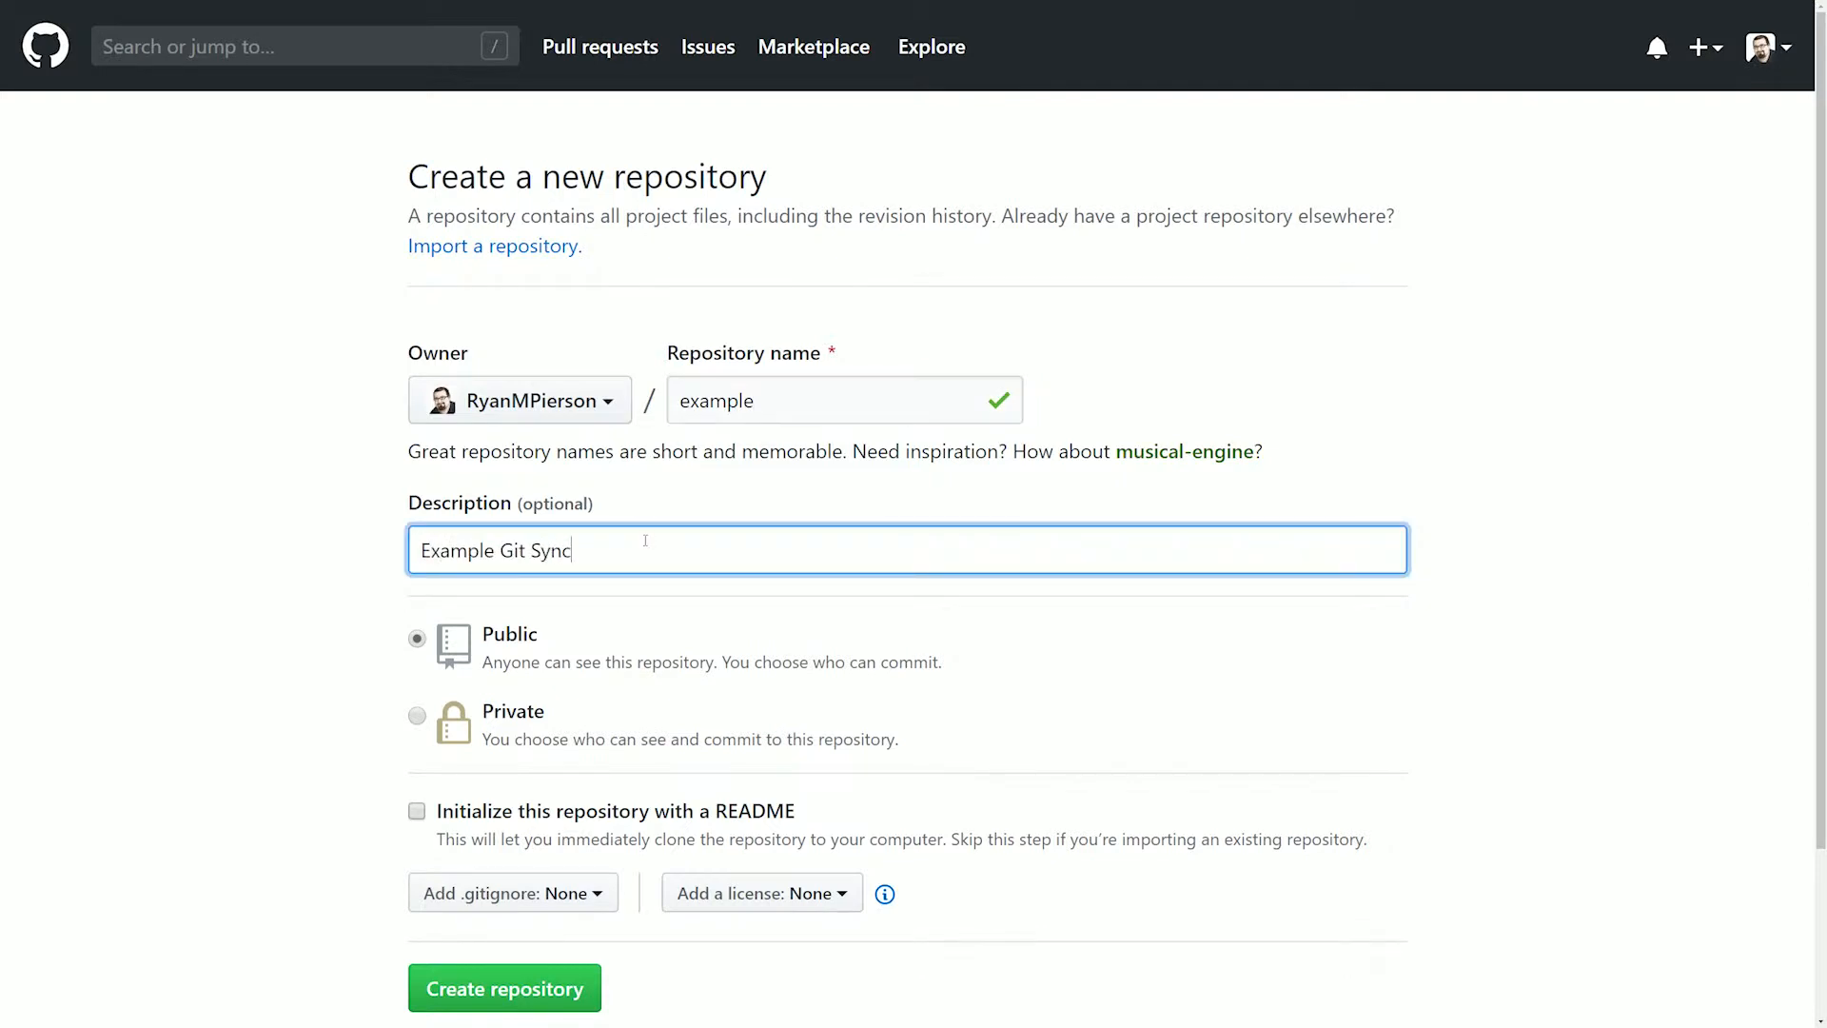
pyautogui.write(' Repo')
# Make the new repository private, initialize it with a README, and create it
pyautogui.click(416, 715)
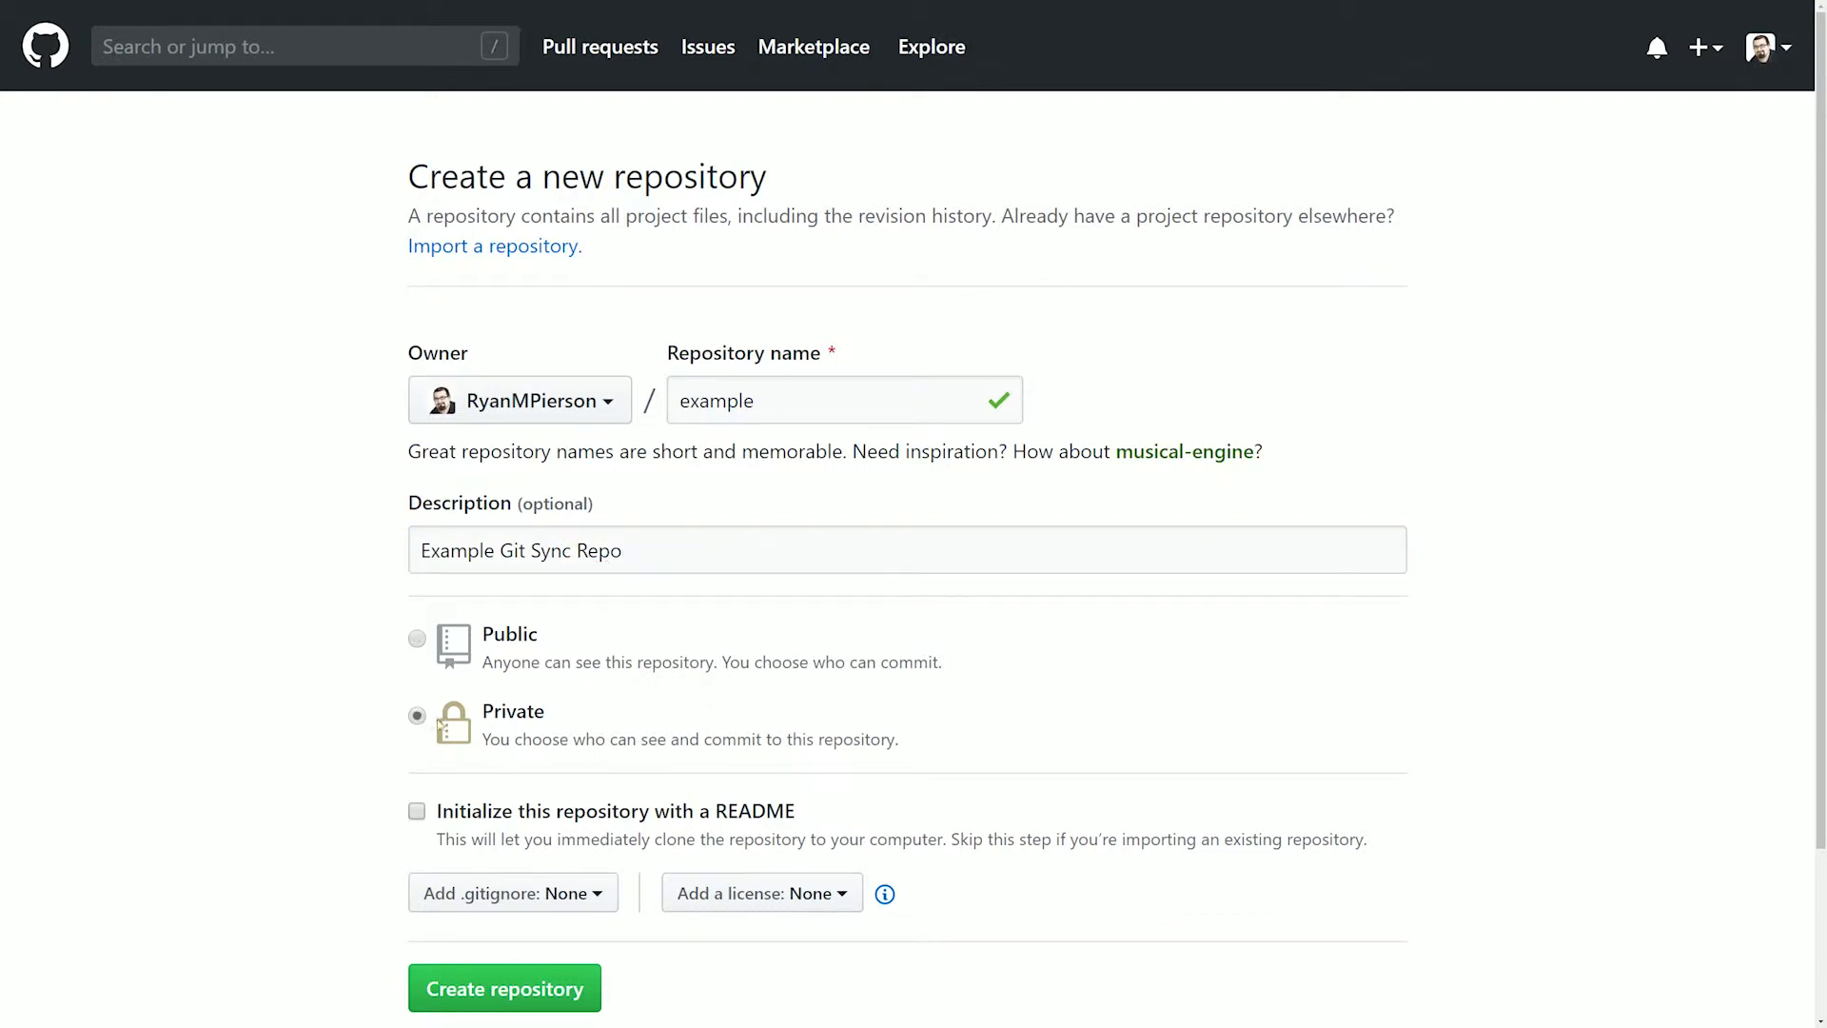
pyautogui.click(416, 812)
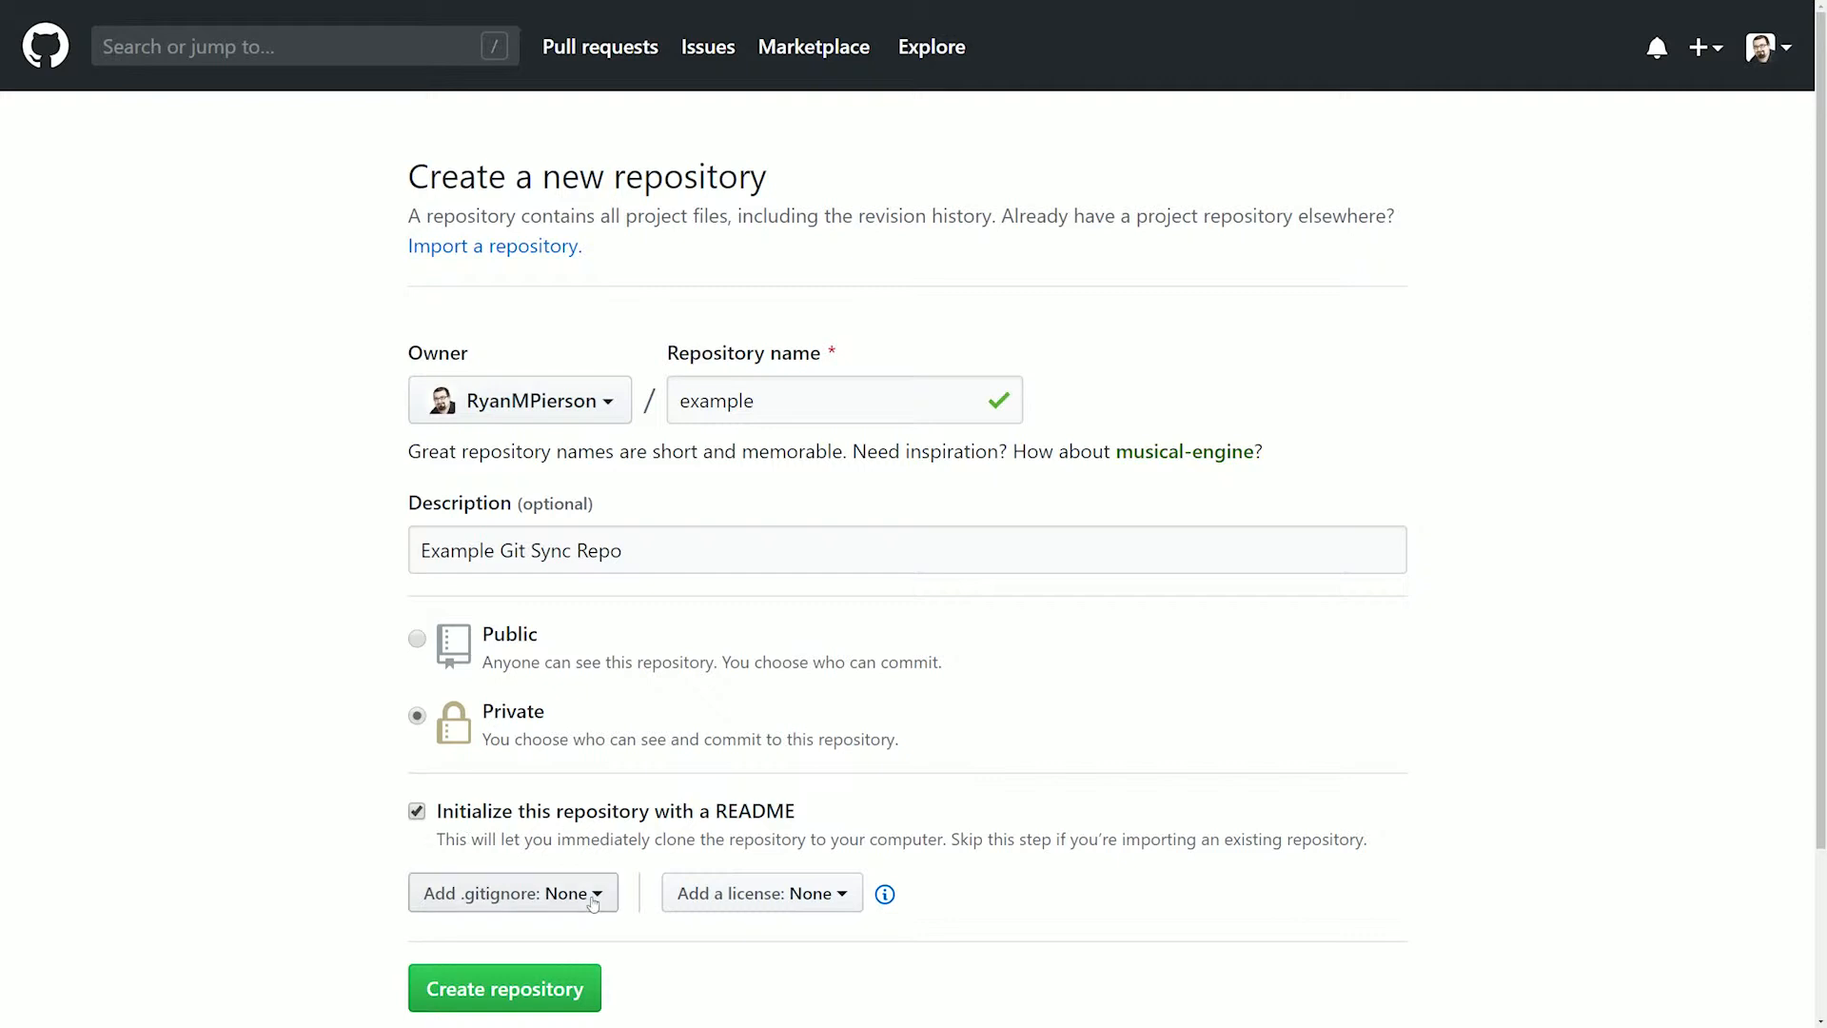
pyautogui.click(505, 988)
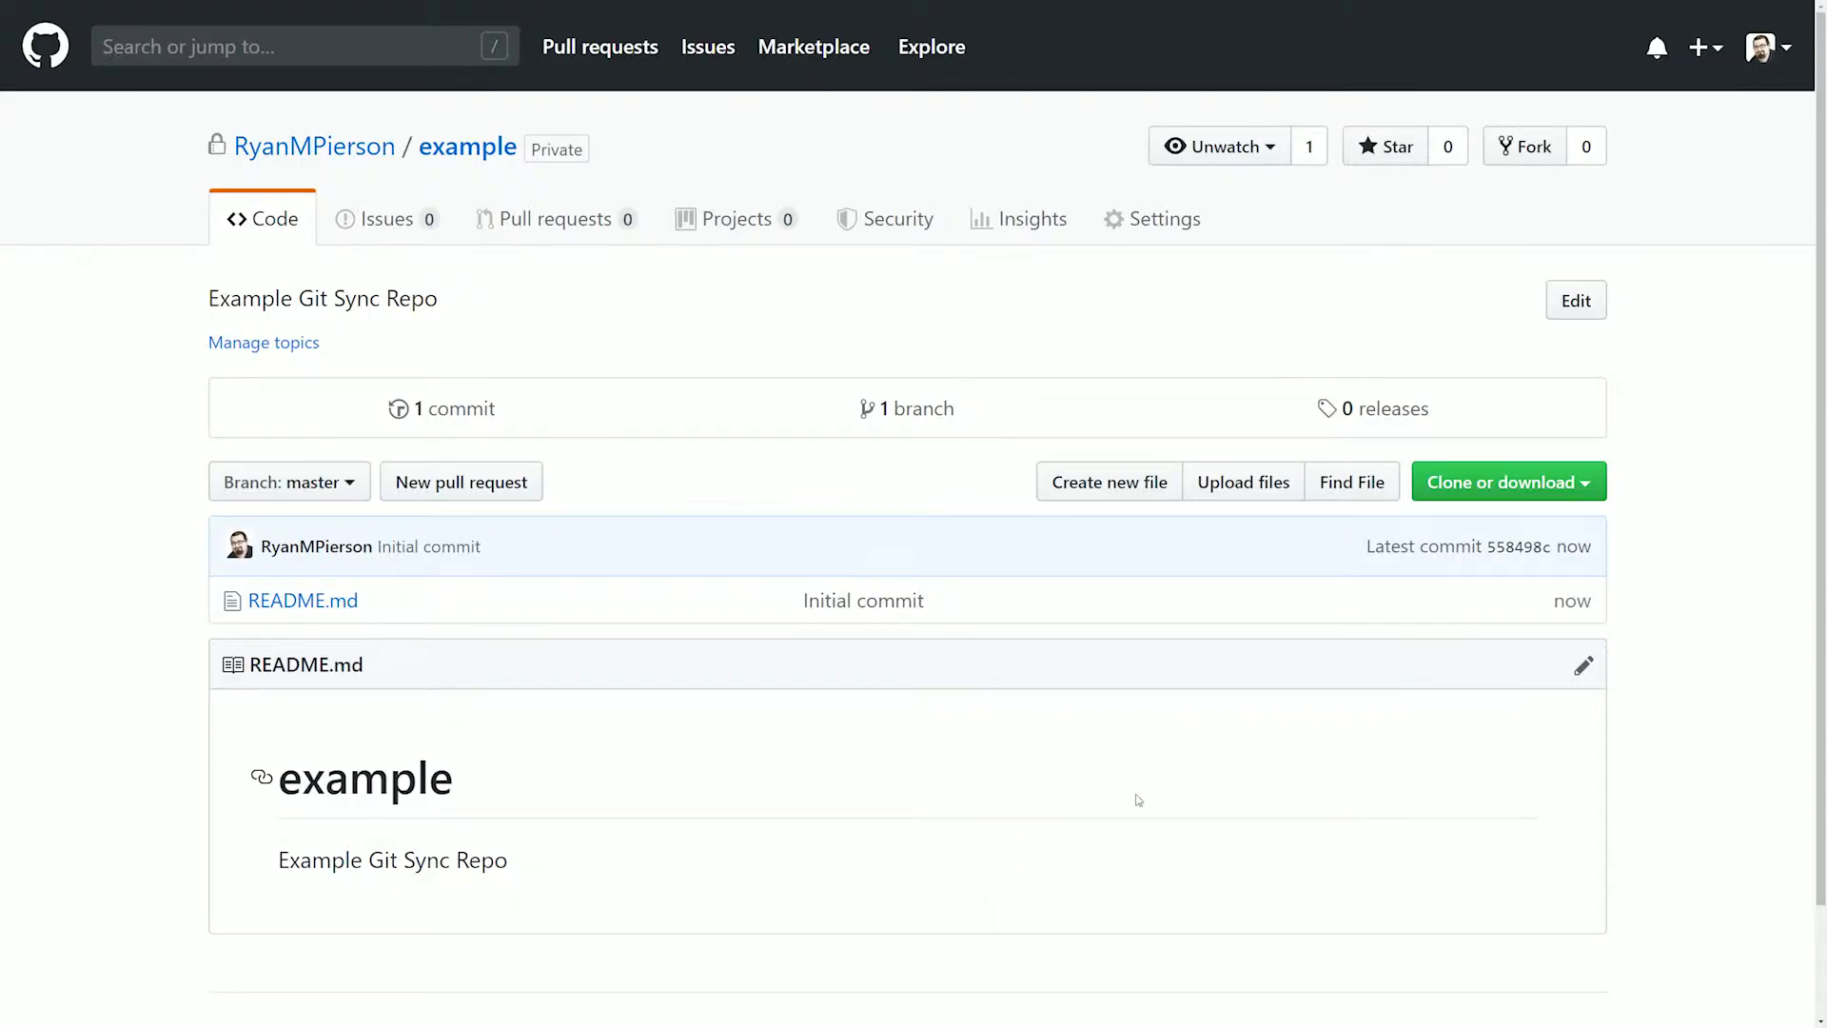
# Copy the repository's HTTPS clone URL into the Git Sync wizard's Git Repository field and test the connection
pyautogui.click(1586, 483)
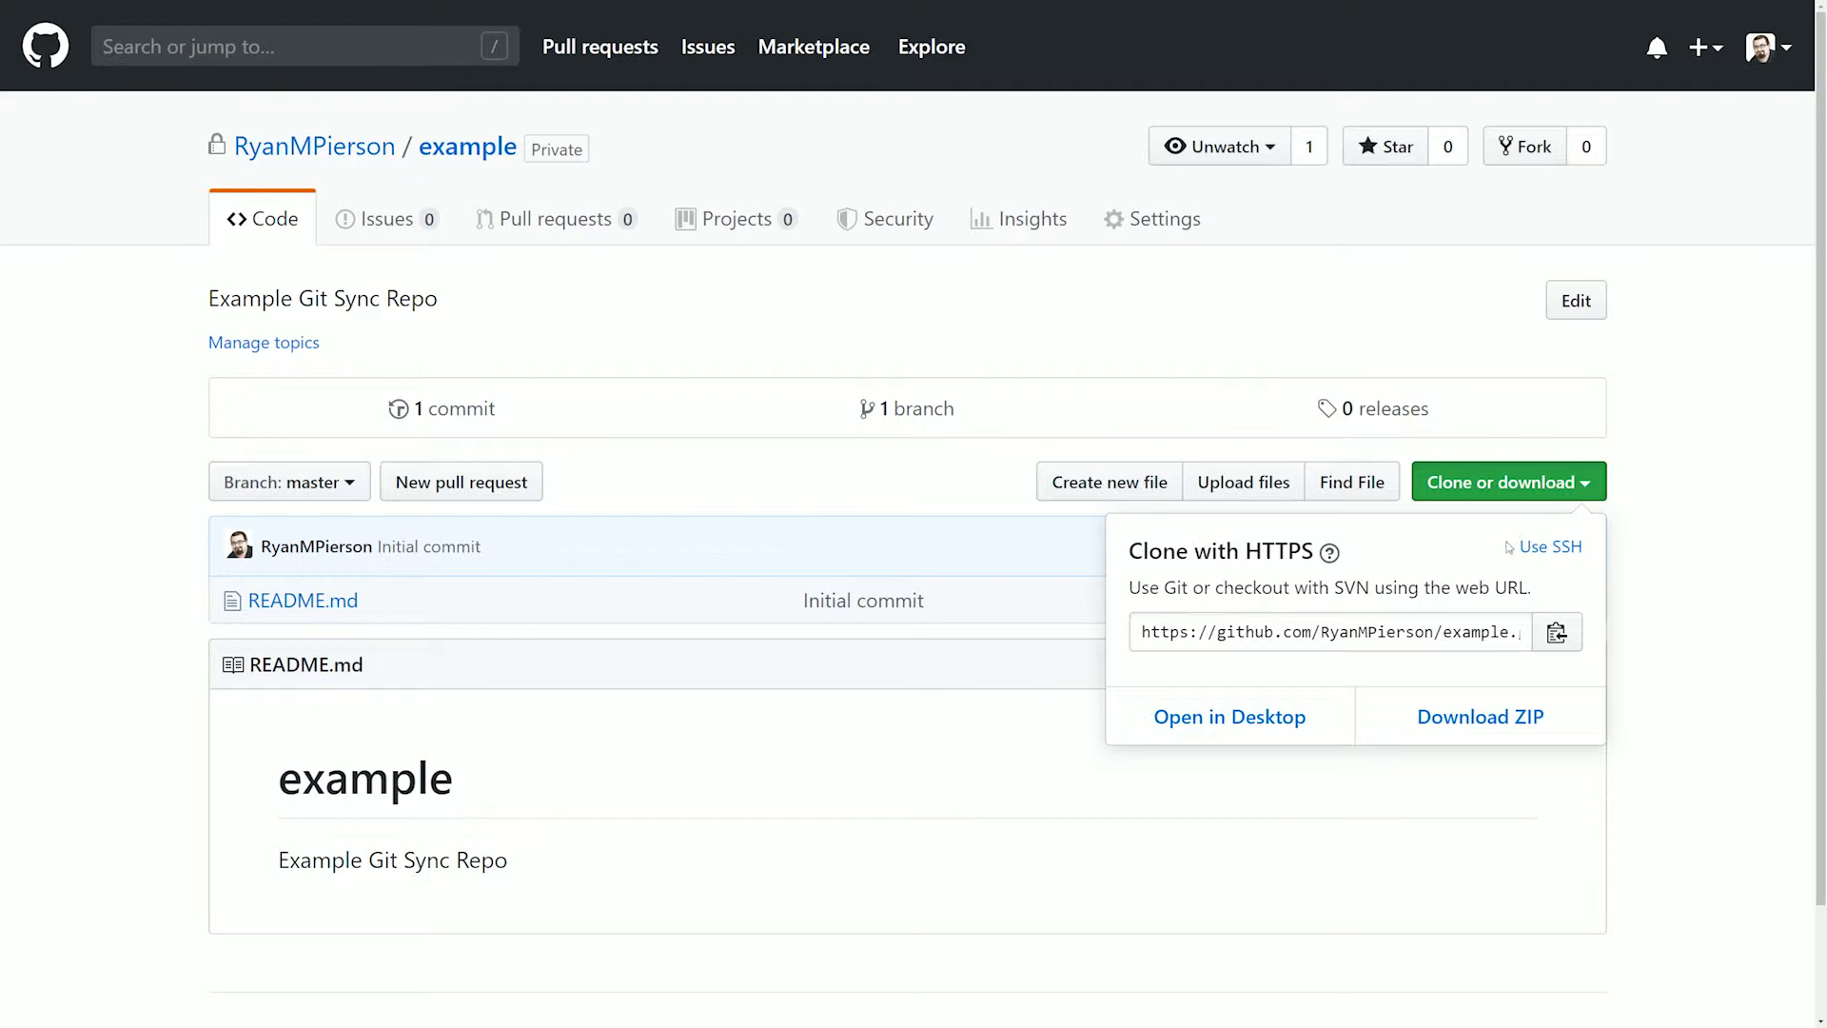
pyautogui.click(1557, 633)
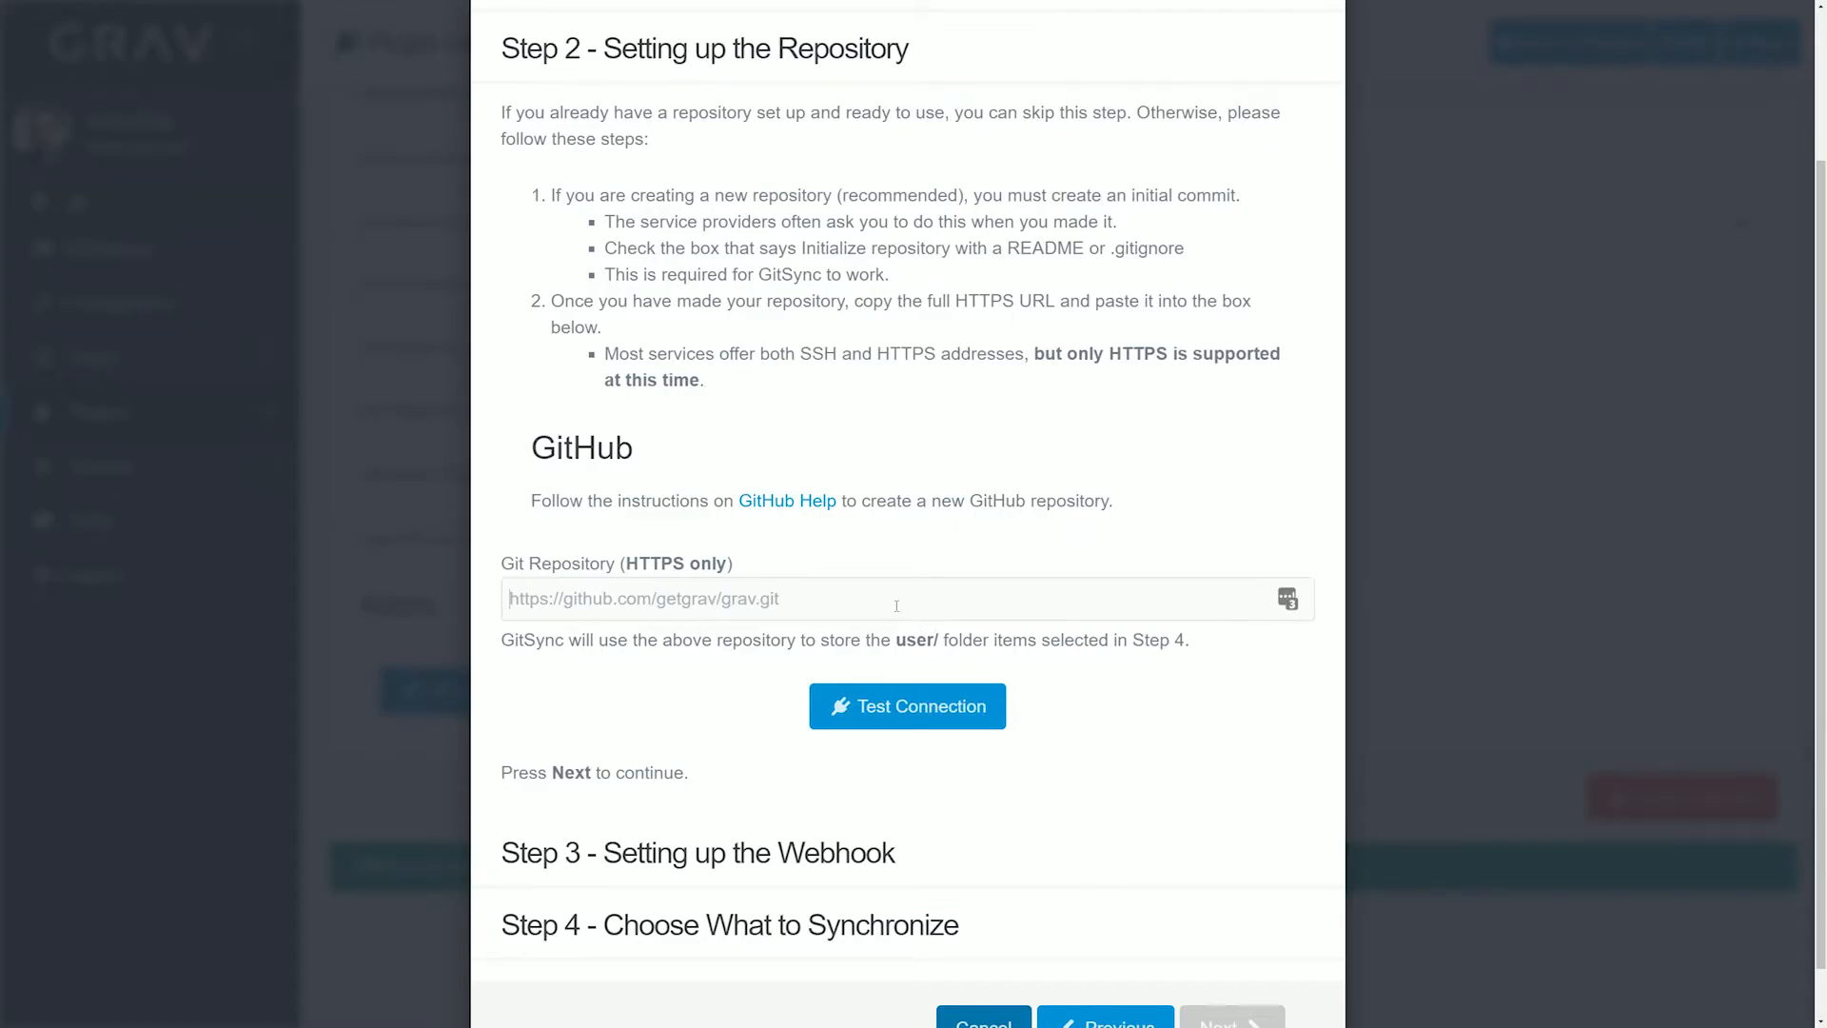
pyautogui.click(896, 606)
pyautogui.write('https://github.com/RyanMPierson/example.git')
pyautogui.click(954, 708)
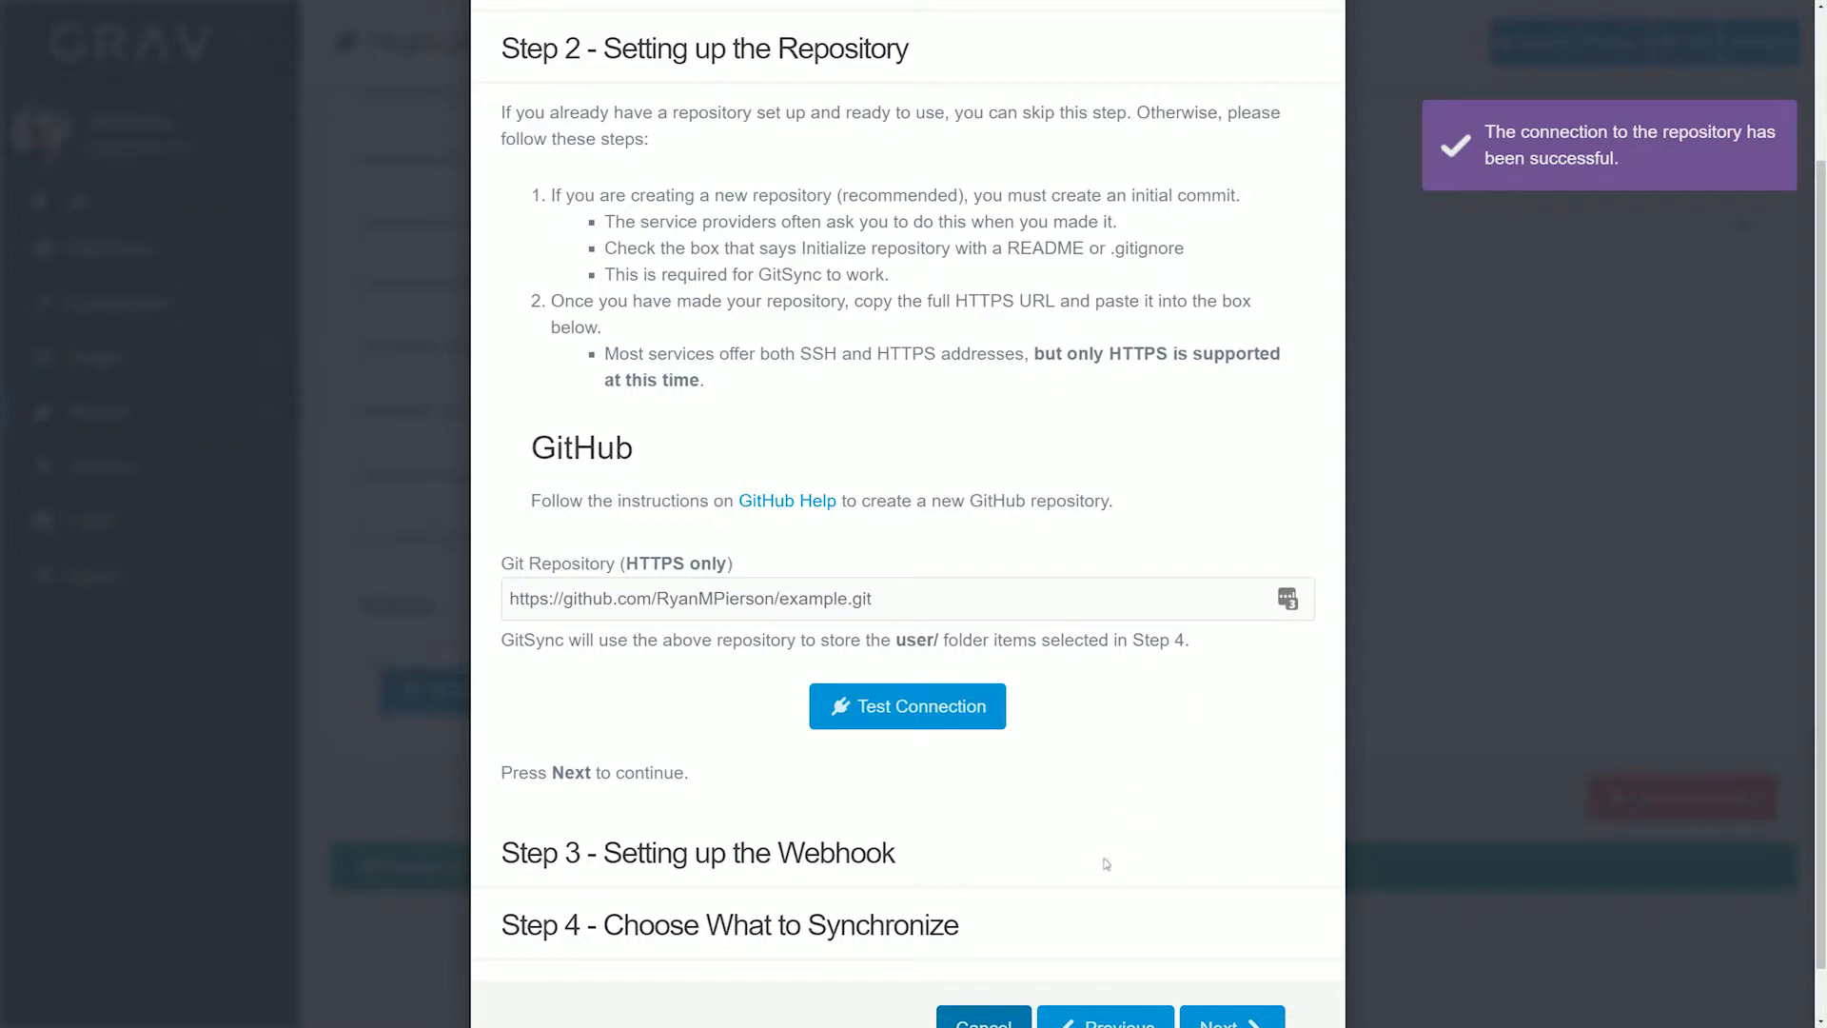
# Advance the Git Sync wizard to the webhook setup and copy the Payload URL from its GitHub instructions
pyautogui.scroll(-1, 1119, 820)
pyautogui.click(1238, 969)
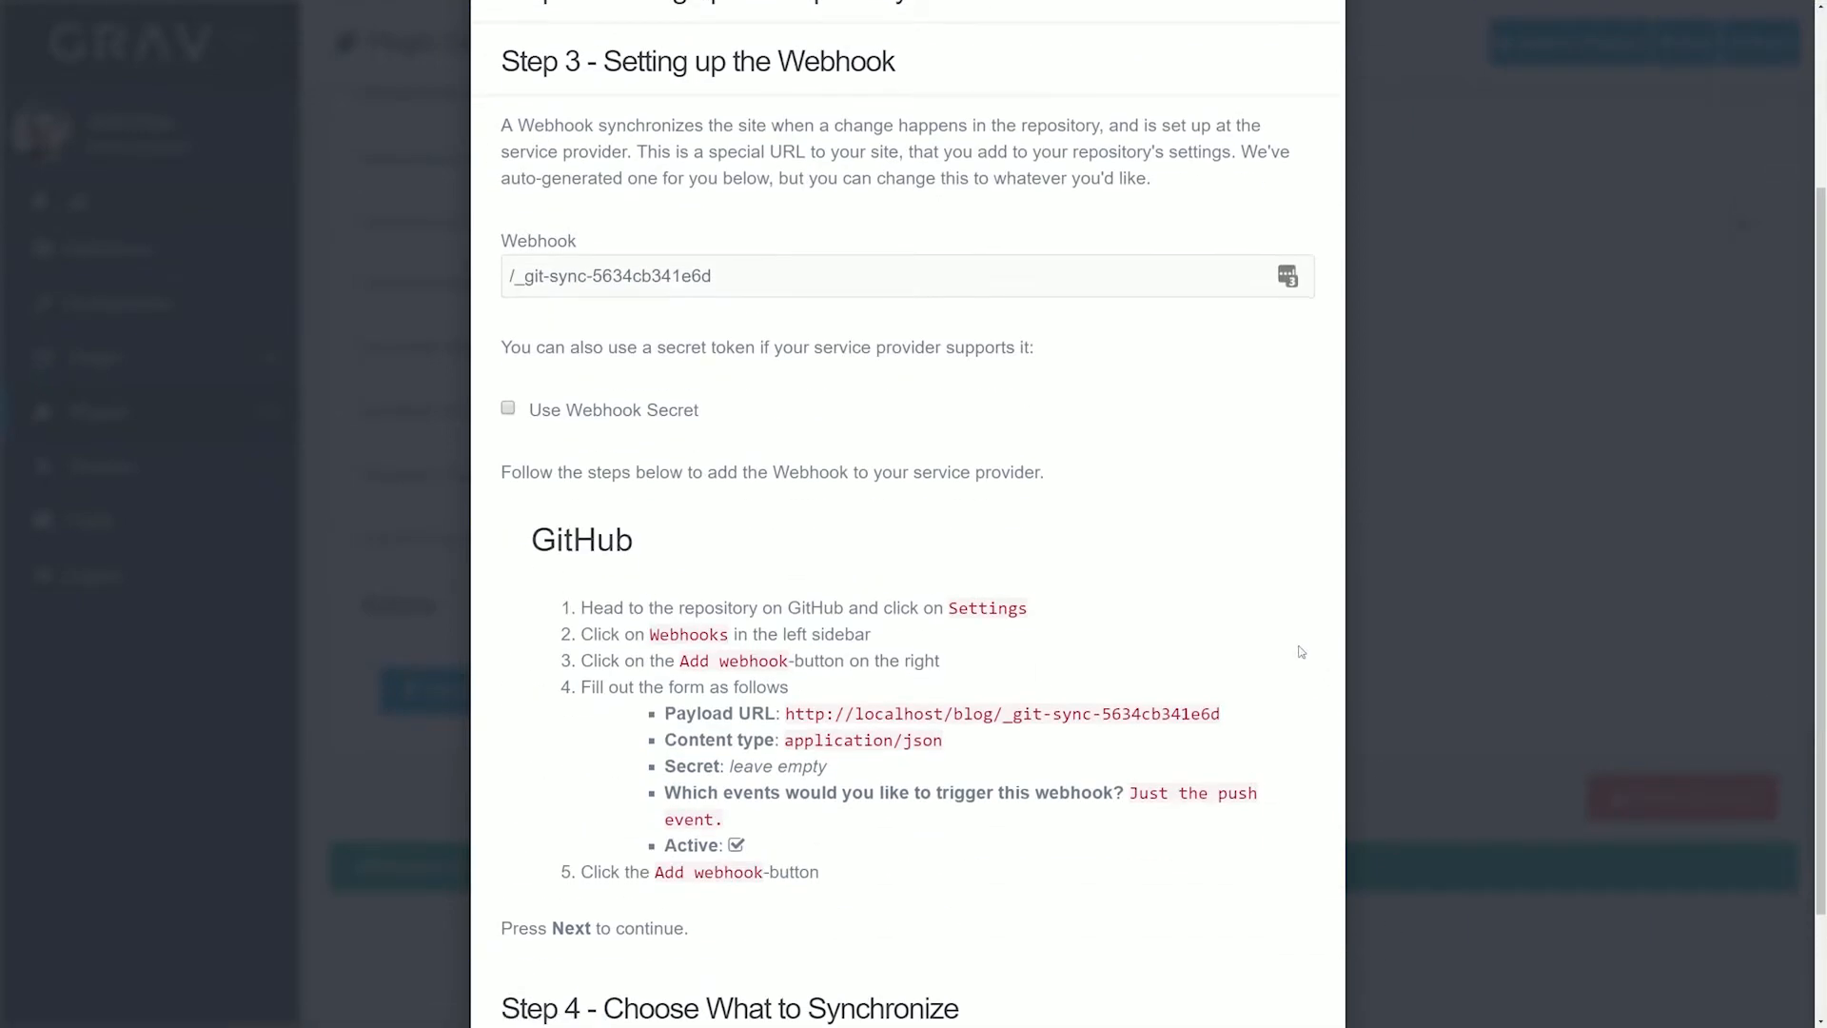
pyautogui.scroll(-1, 1047, 595)
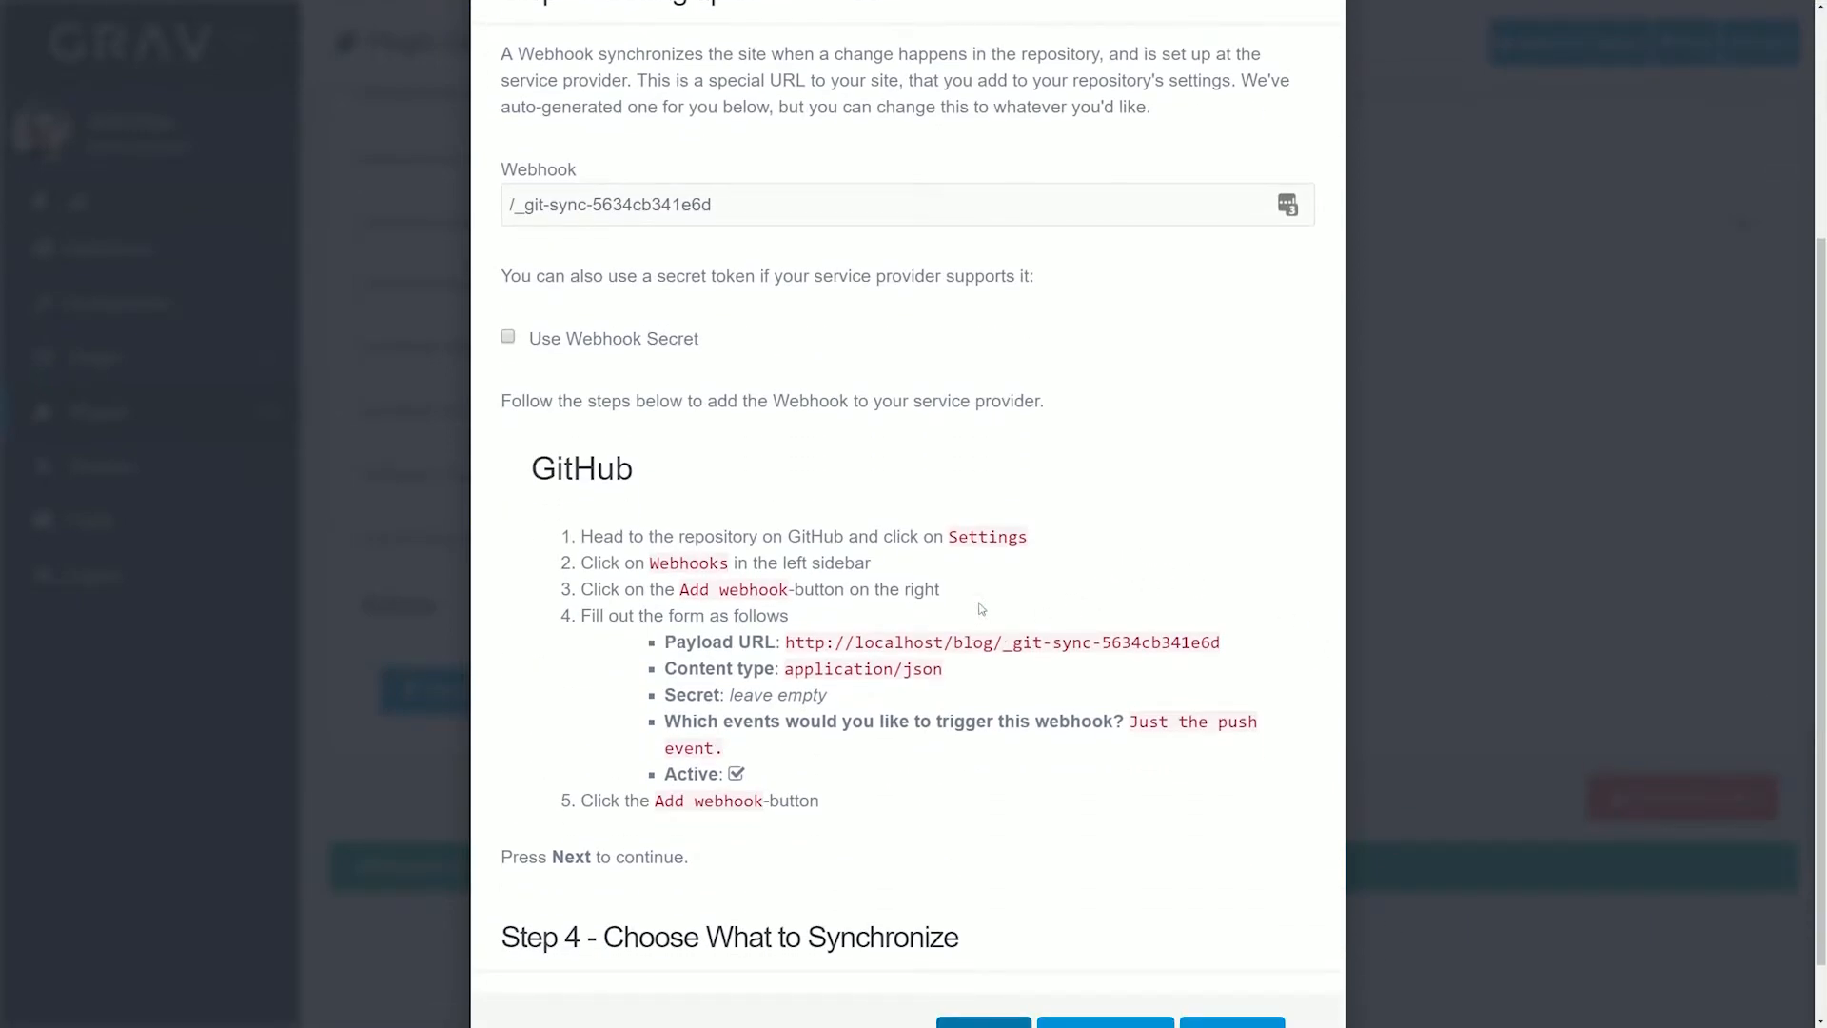
pyautogui.scroll(2, 987, 606)
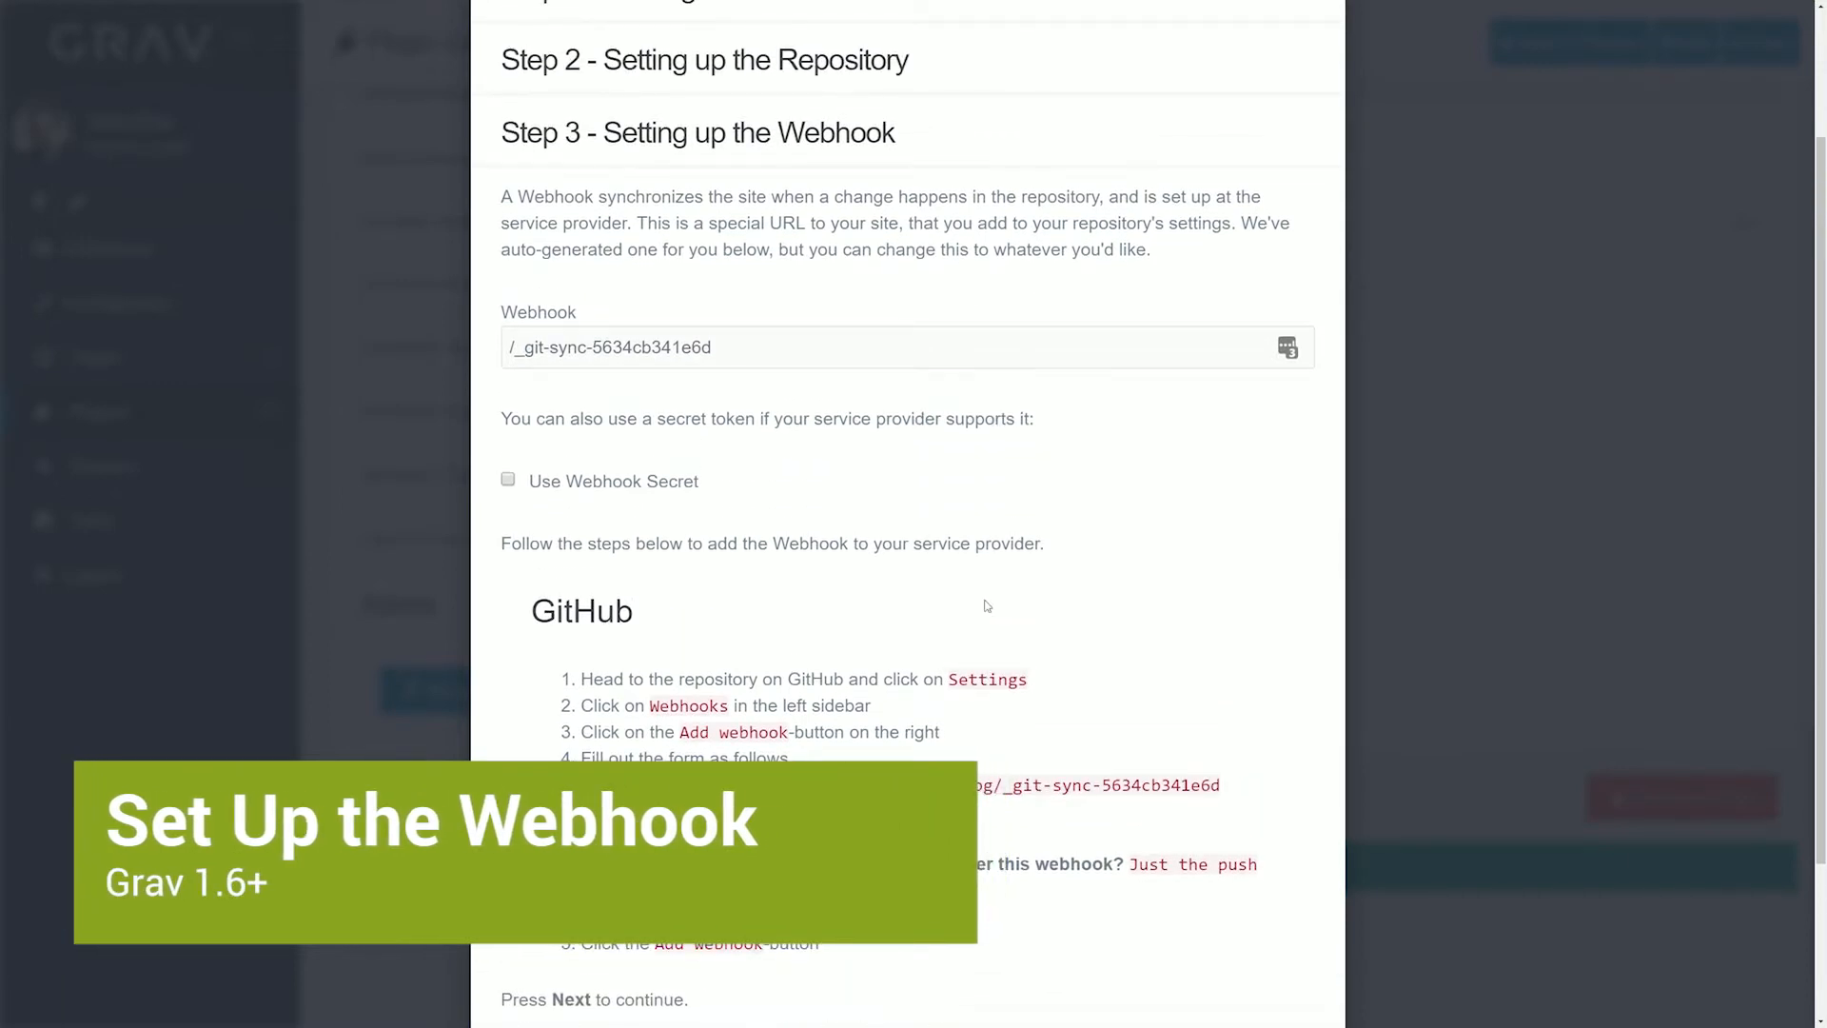
pyautogui.scroll(-2, 987, 607)
pyautogui.scroll(-1, 987, 614)
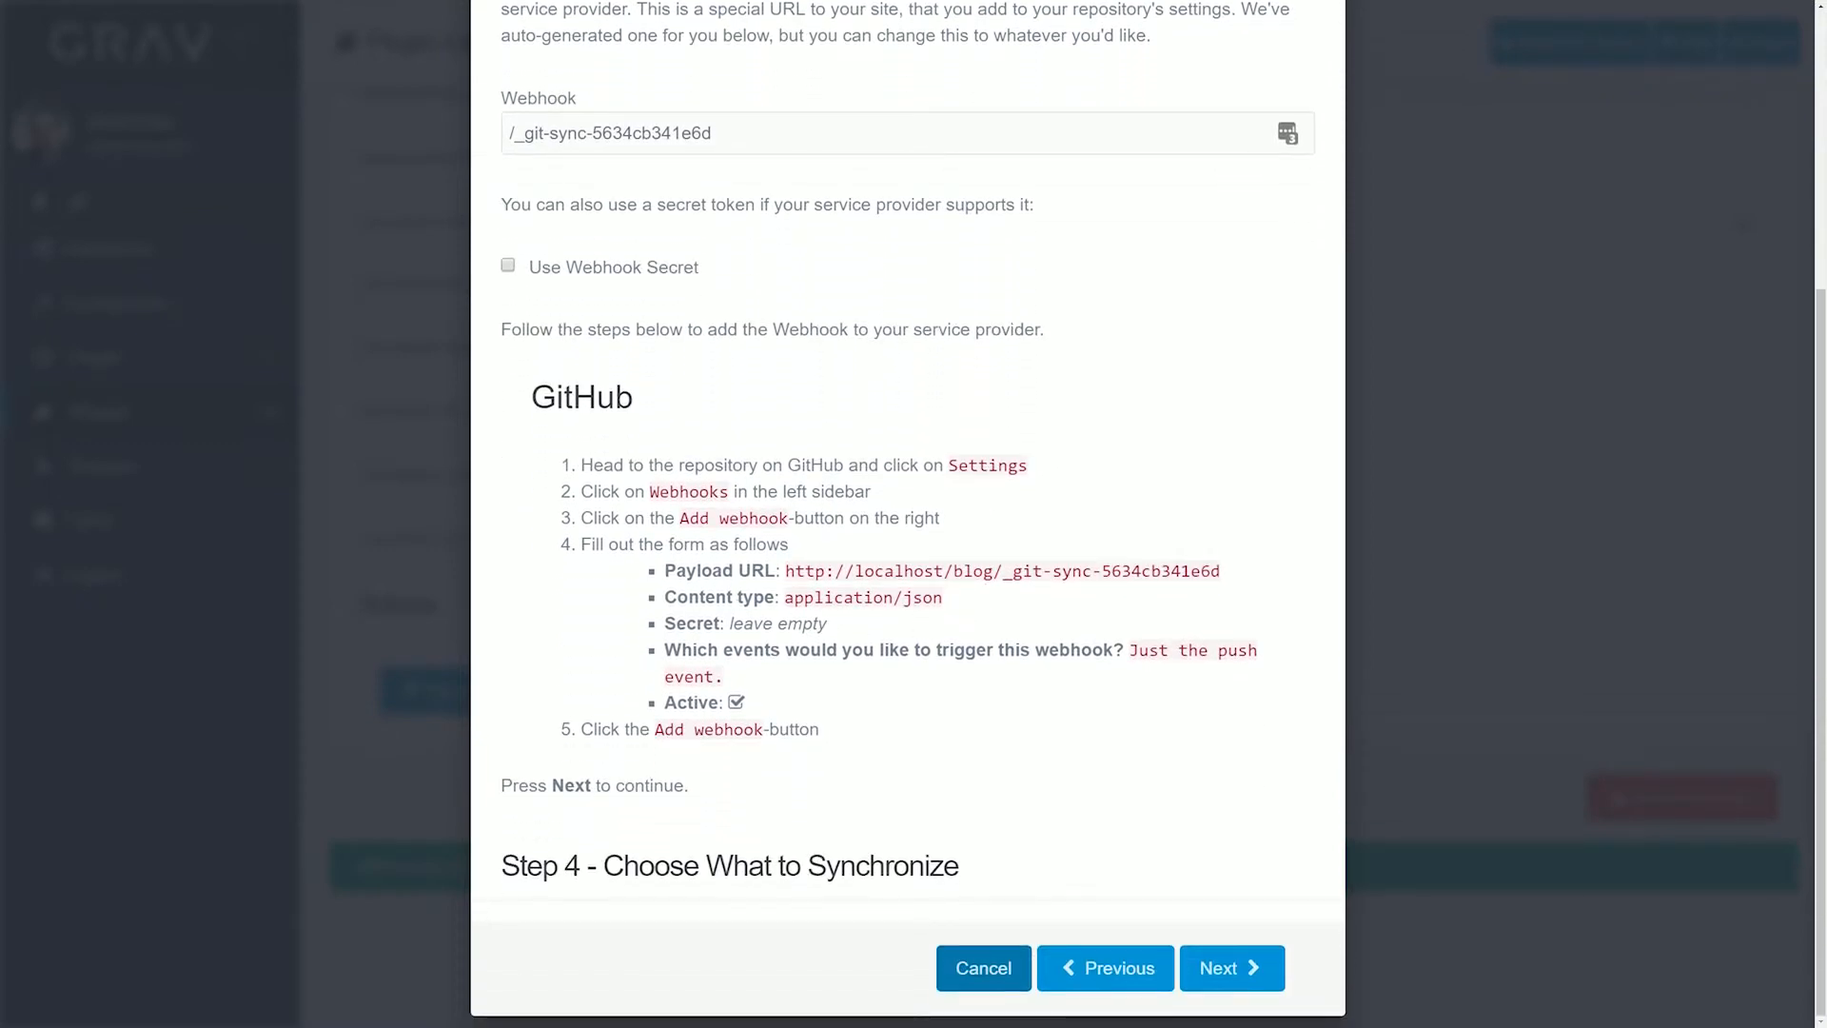
pyautogui.moveTo(786, 571); pyautogui.dragTo(1221, 571)
pyautogui.hotkey('ctrl', 'c')
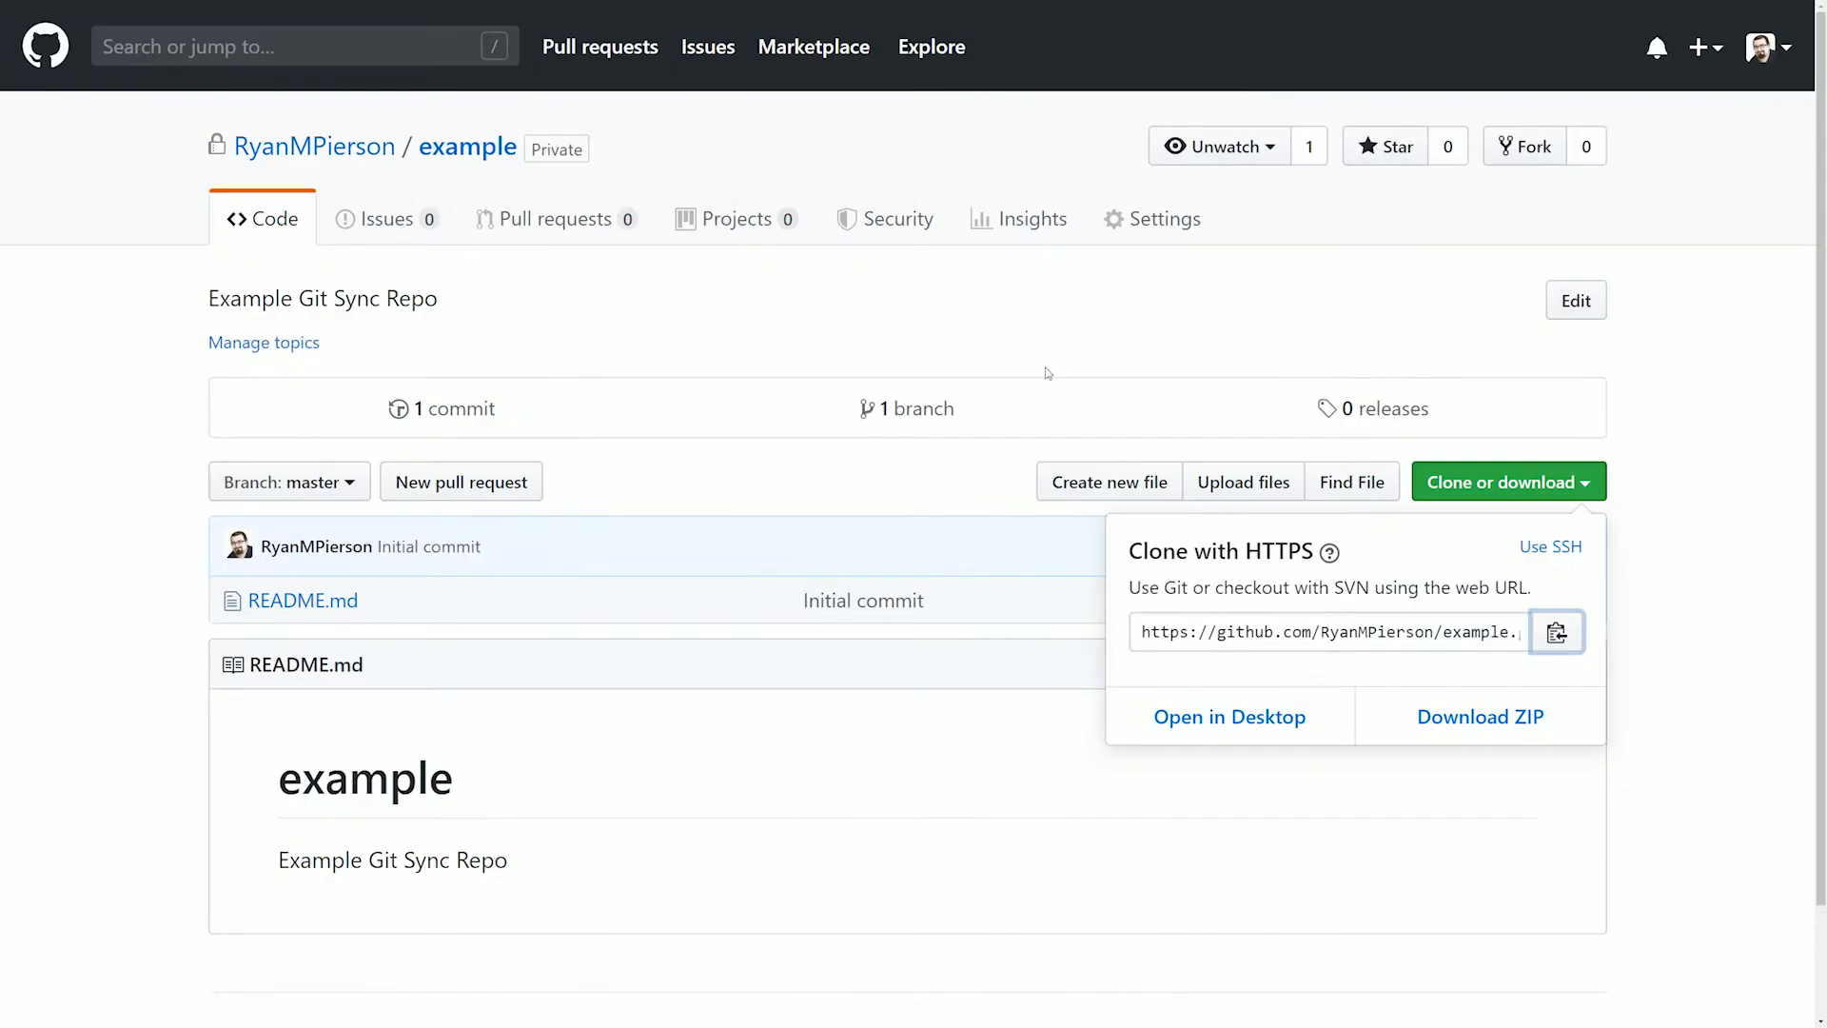
# Start a new webhook in the example repository's GitHub settings and paste the copied address as its Payload URL
pyautogui.click(1176, 304)
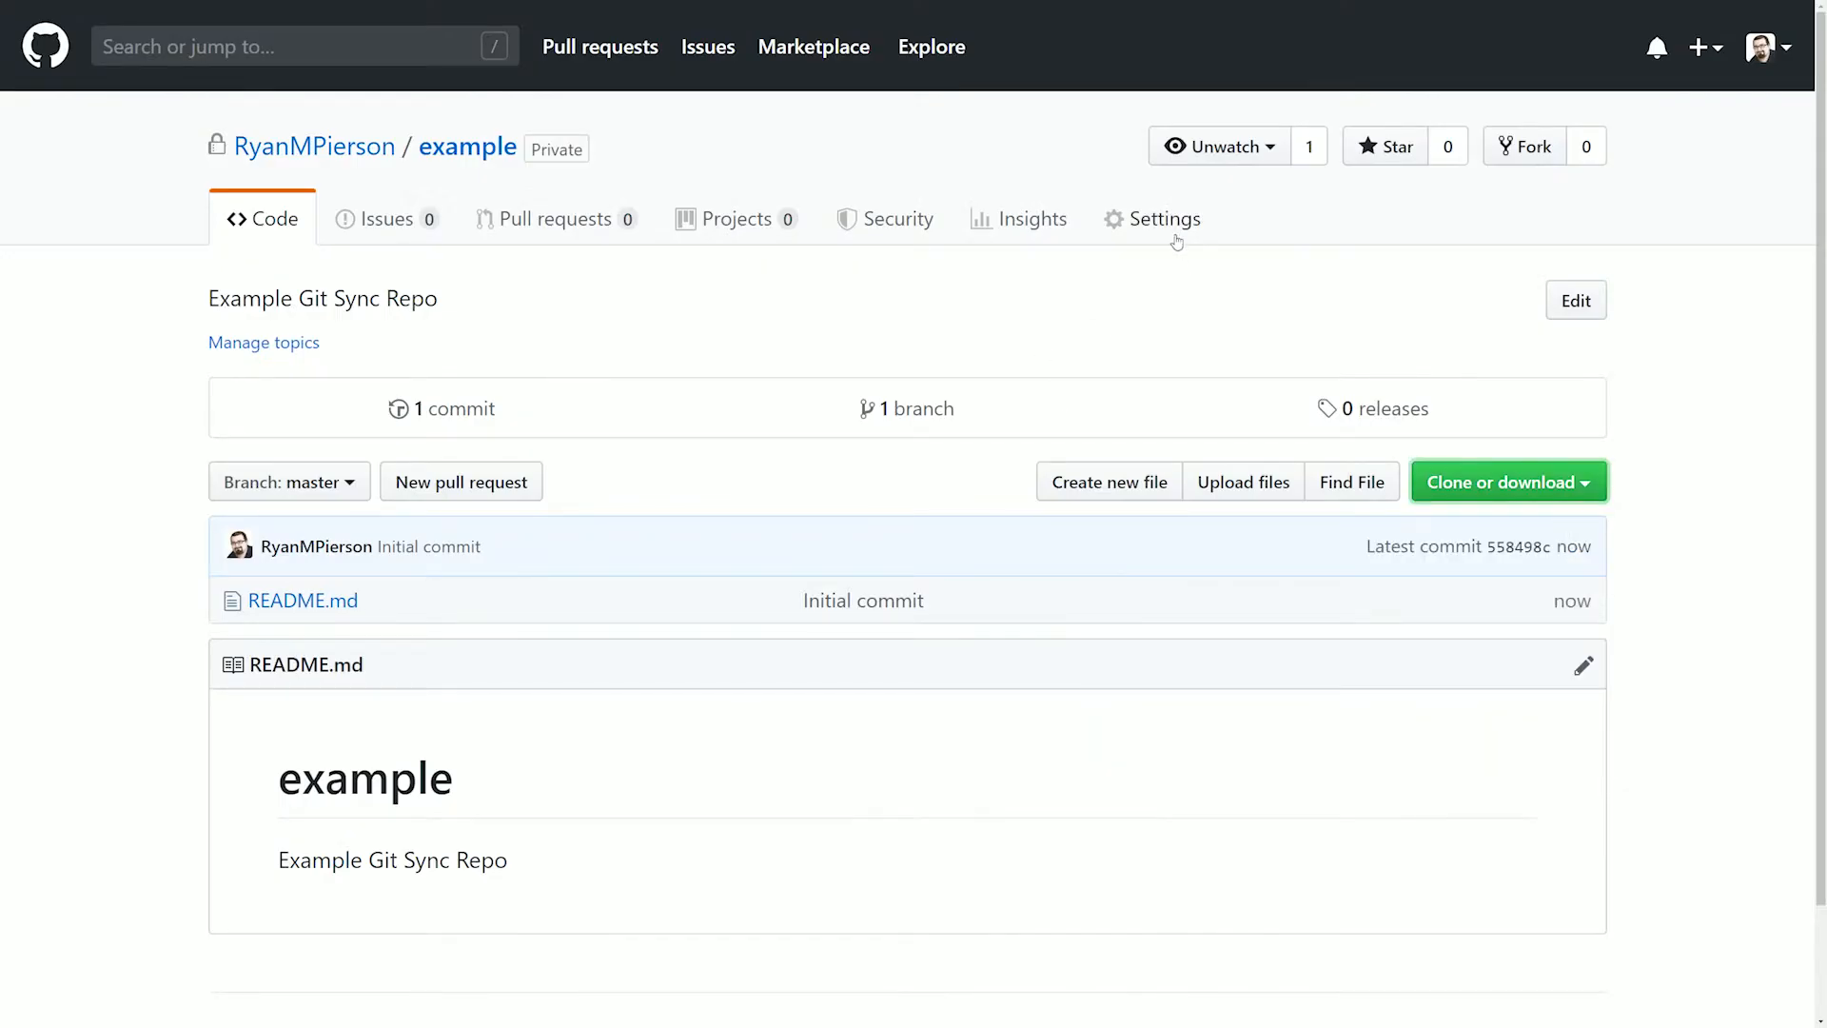
pyautogui.click(1170, 225)
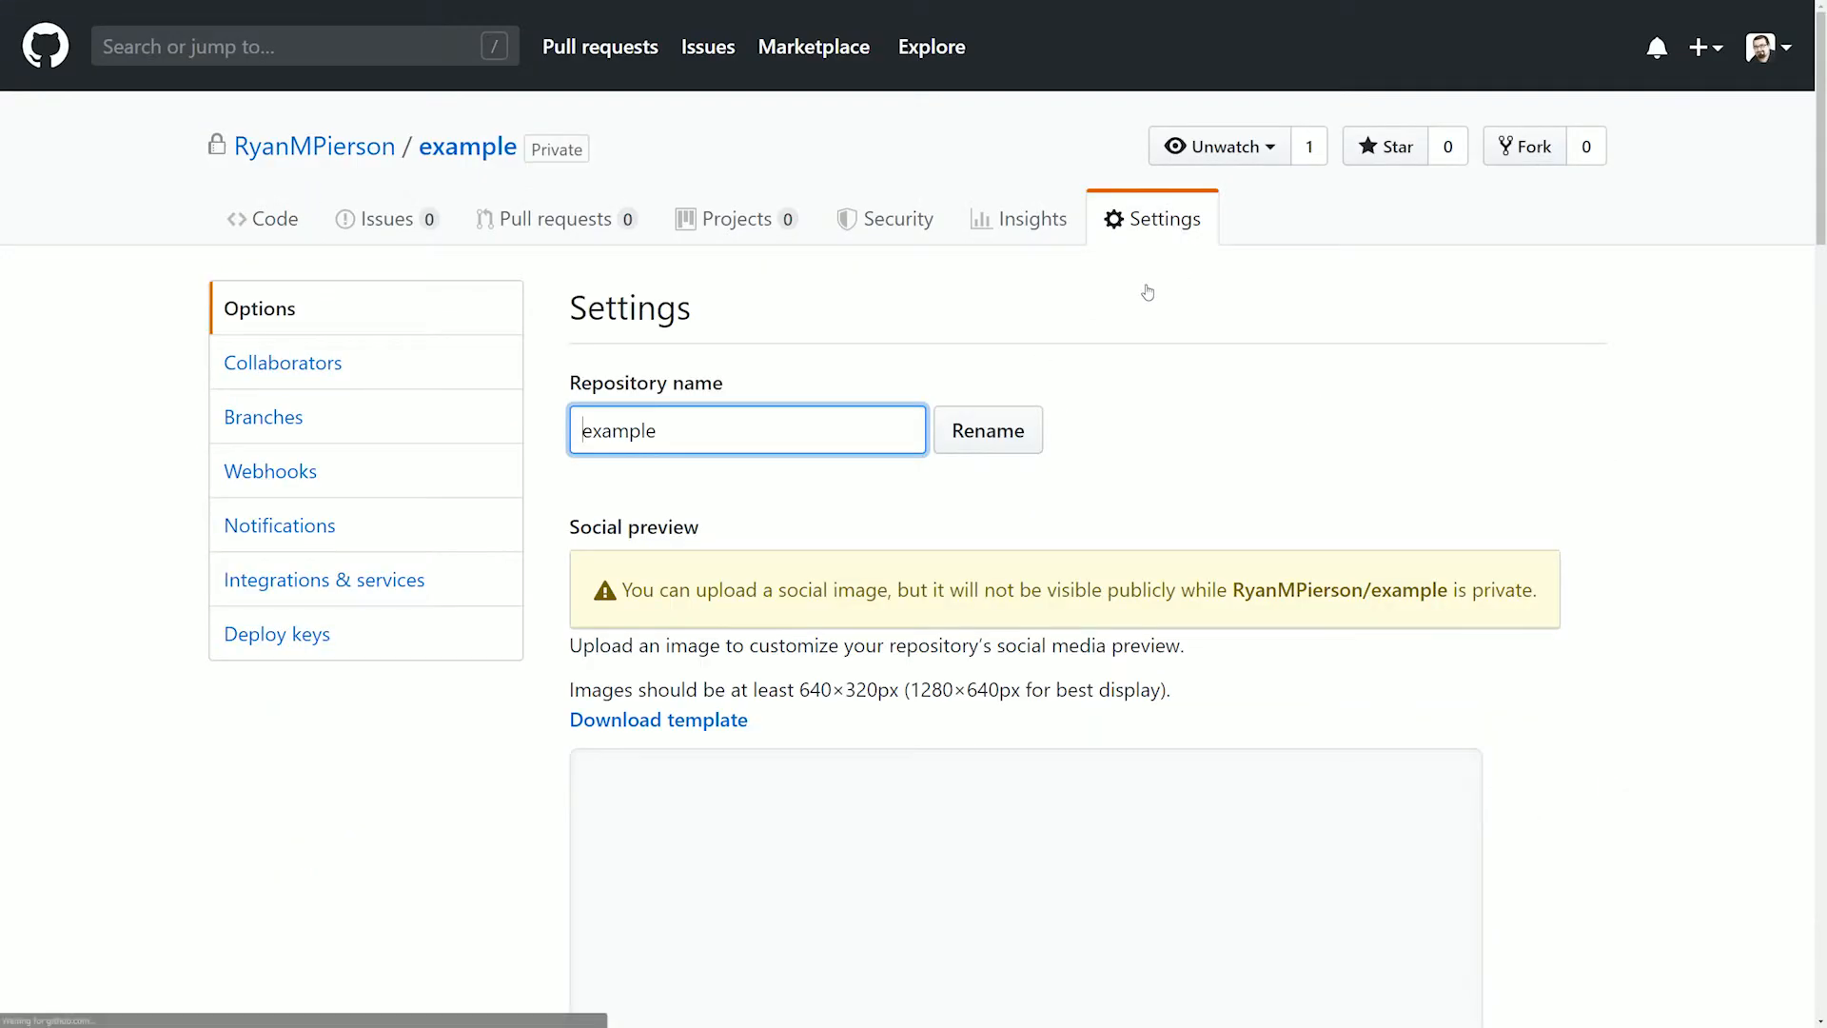
pyautogui.click(292, 473)
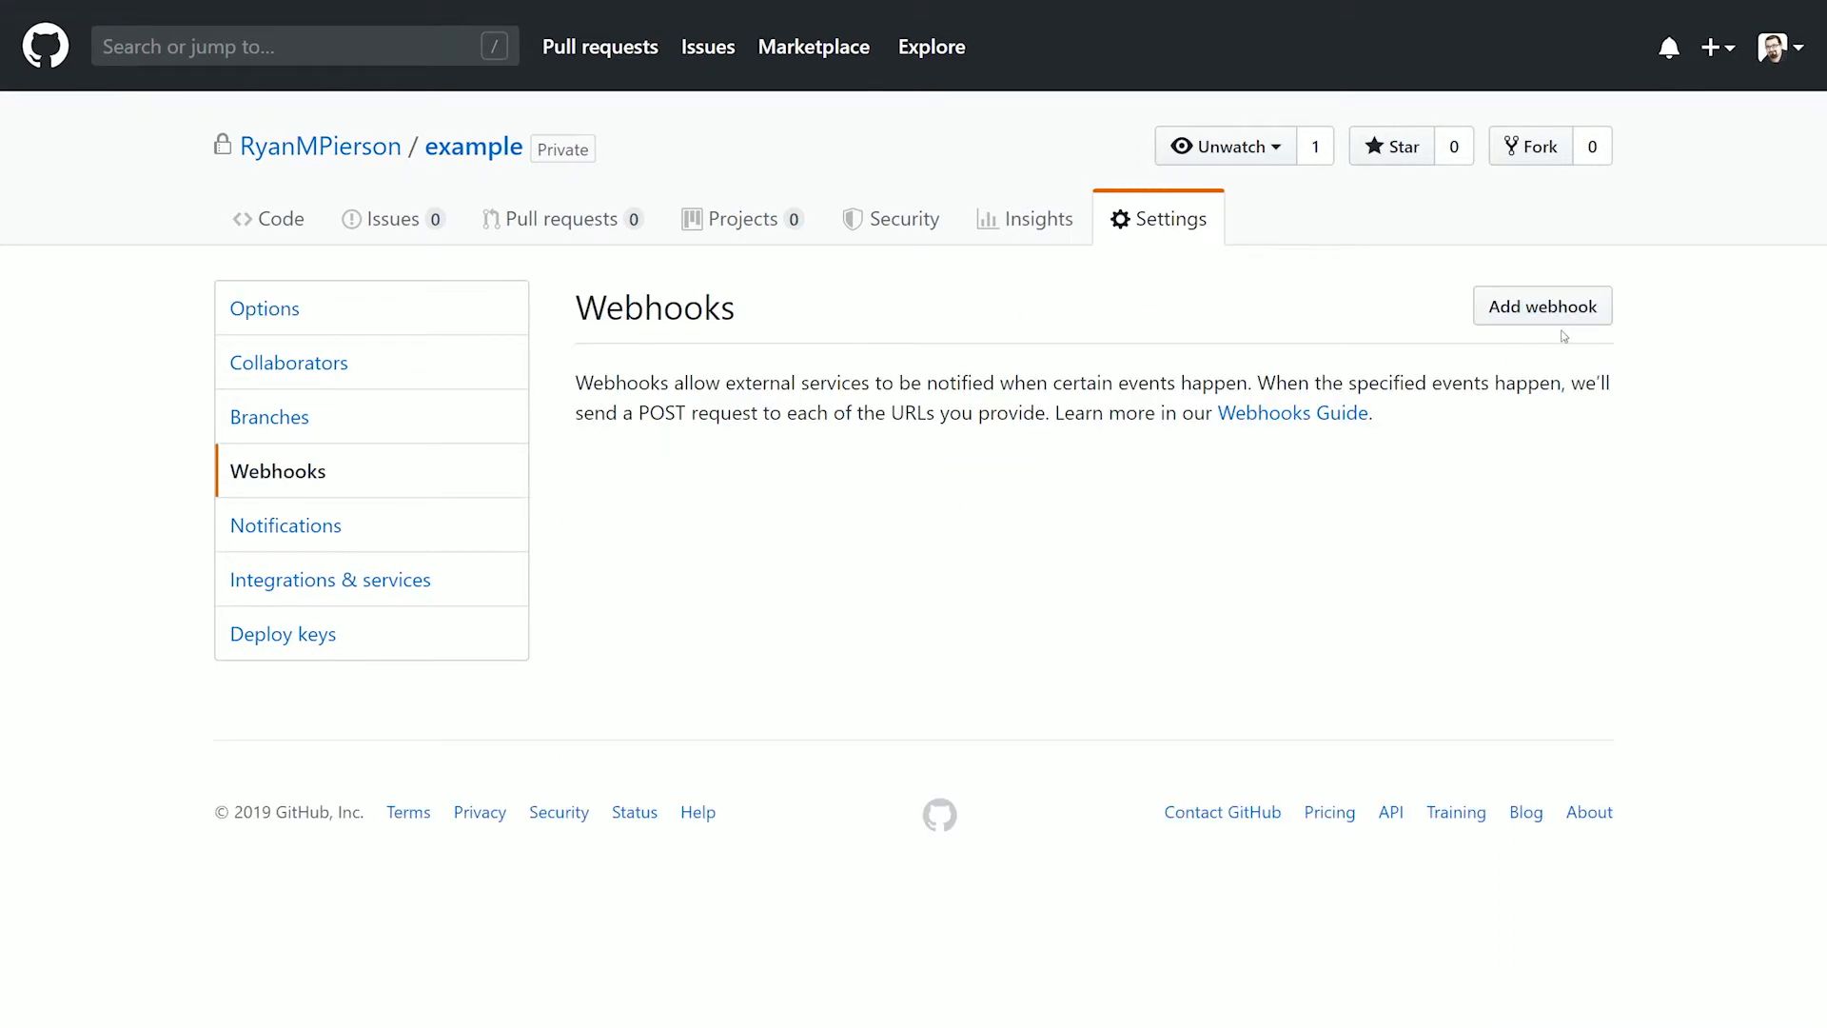
pyautogui.click(1543, 306)
pyautogui.click(829, 541)
pyautogui.hotkey('ctrl', 'v')
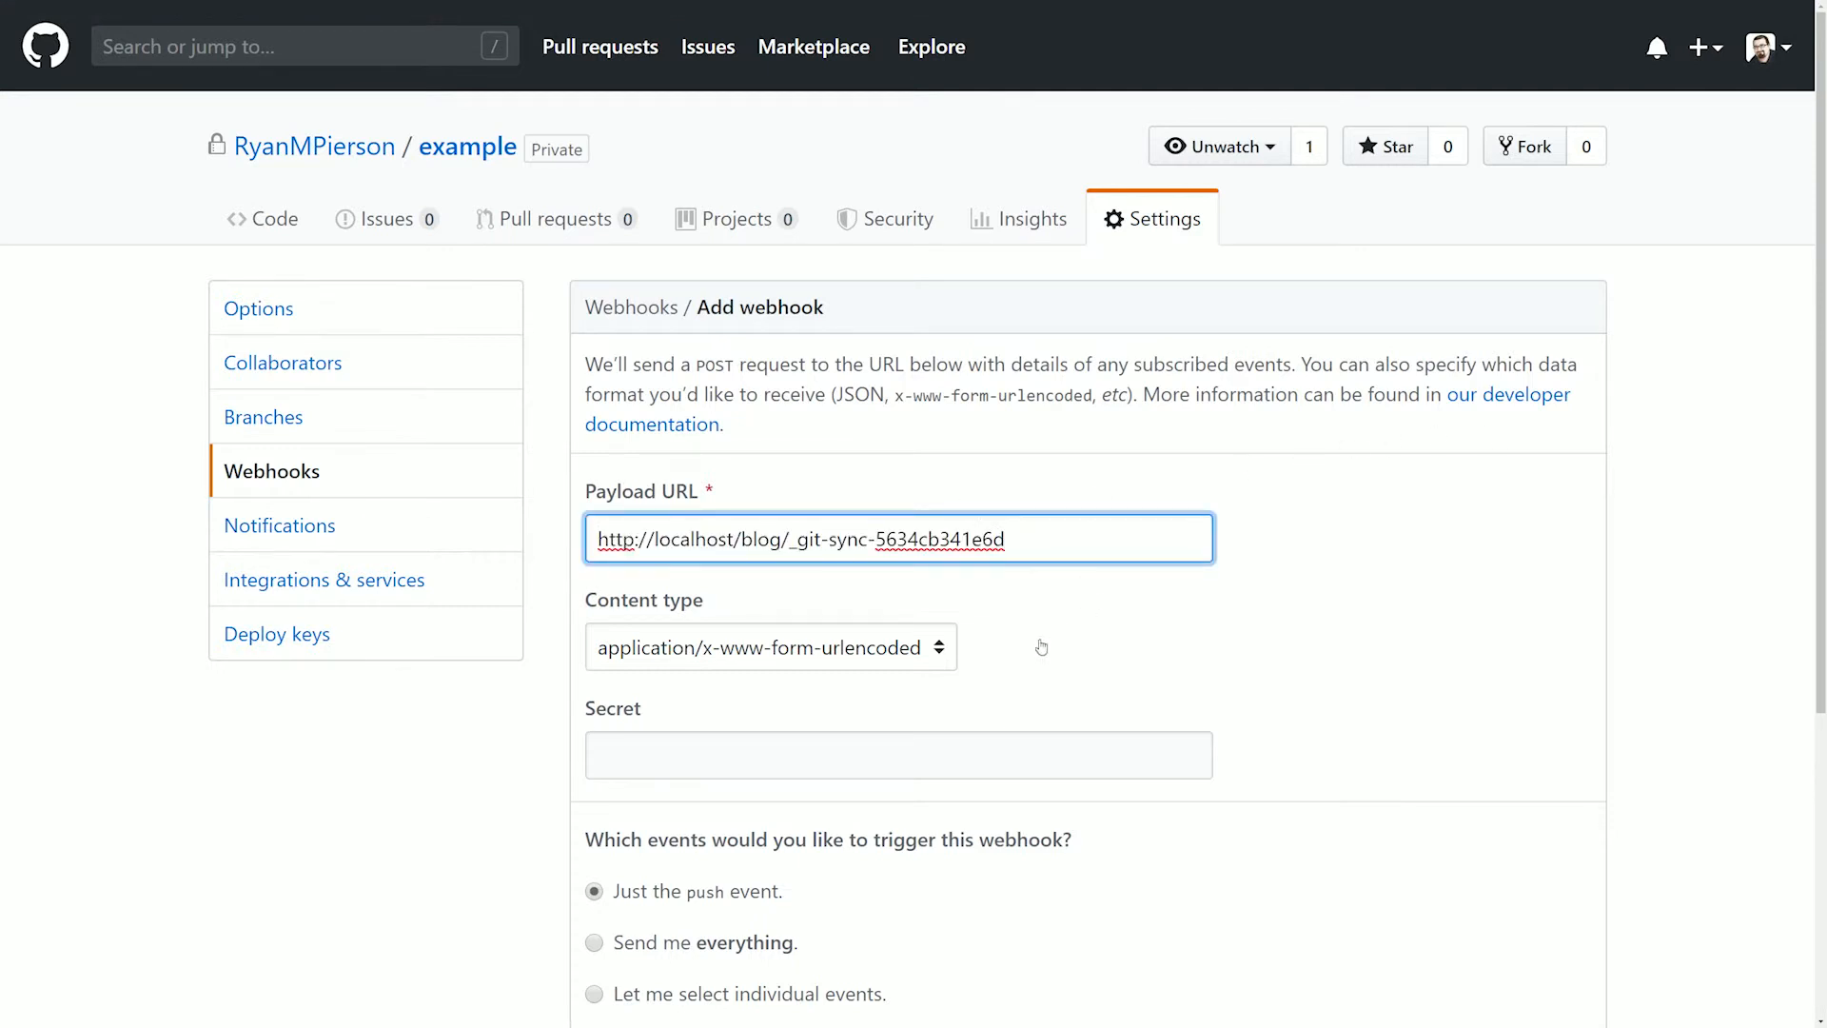
# Set the webhook's content type to application/json and add it with the push event as trigger
pyautogui.click(926, 653)
pyautogui.click(743, 687)
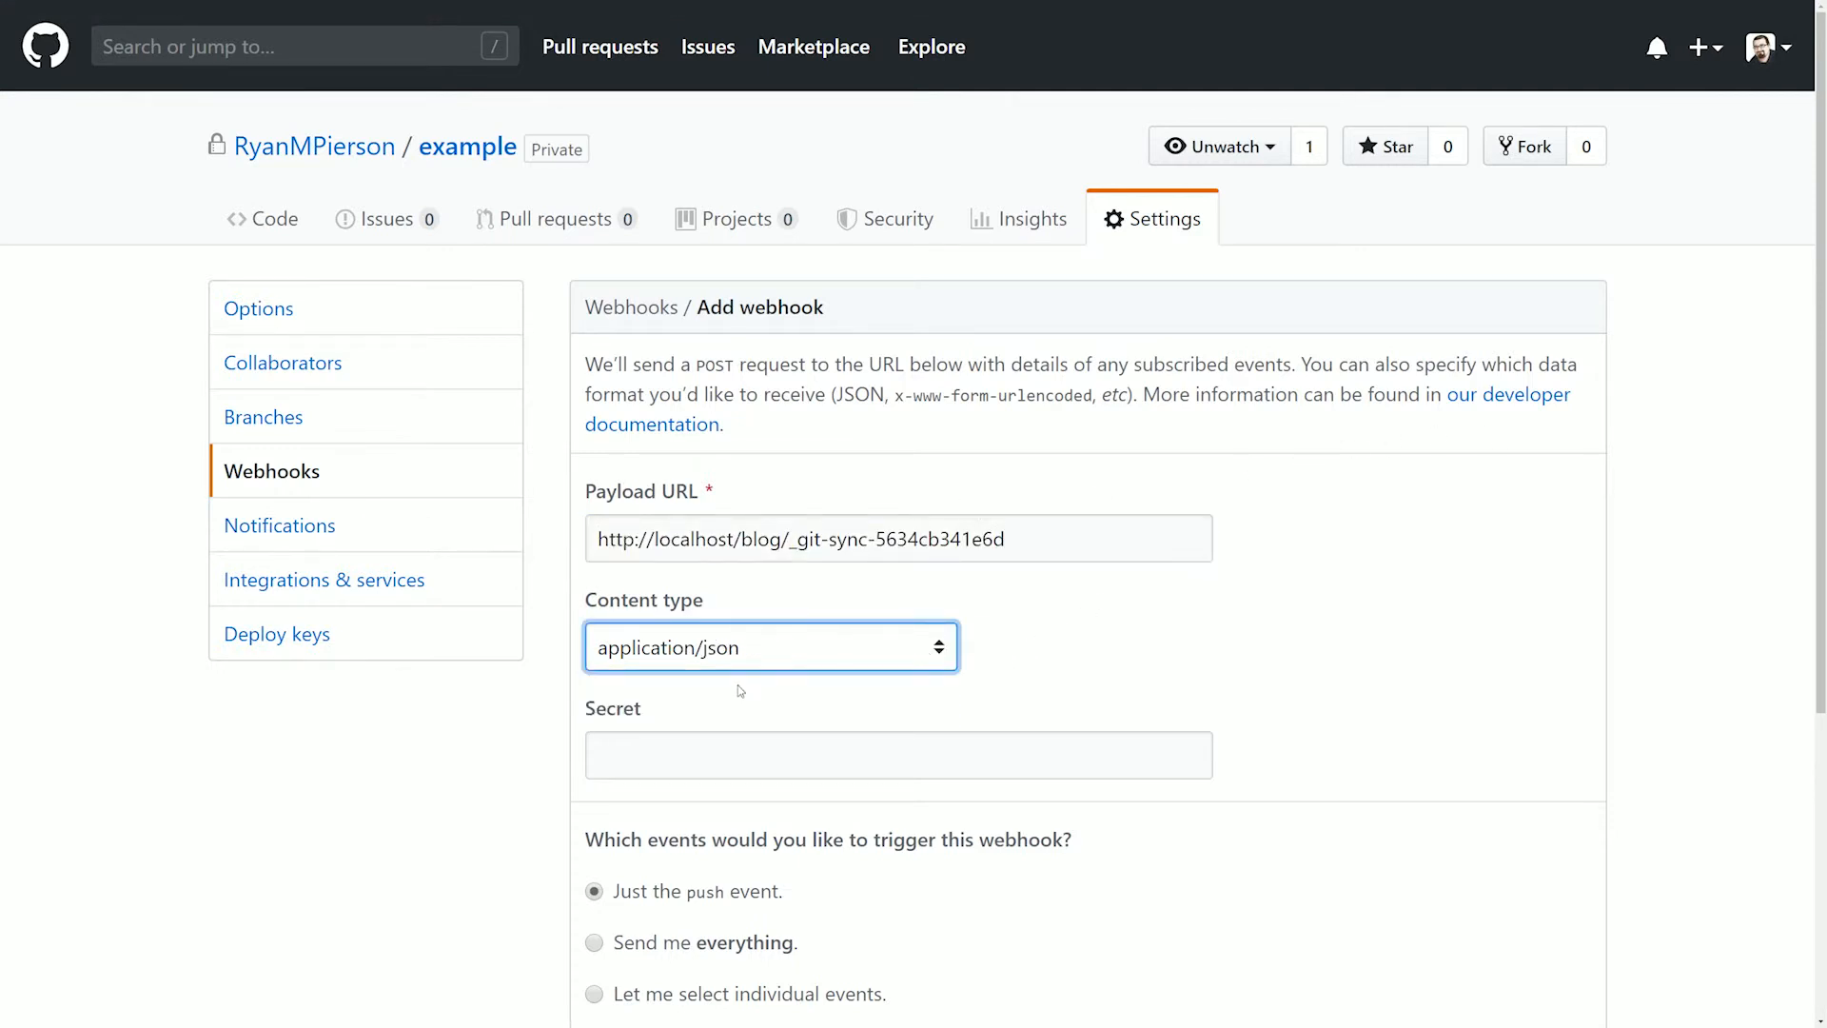
pyautogui.scroll(-2, 1130, 872)
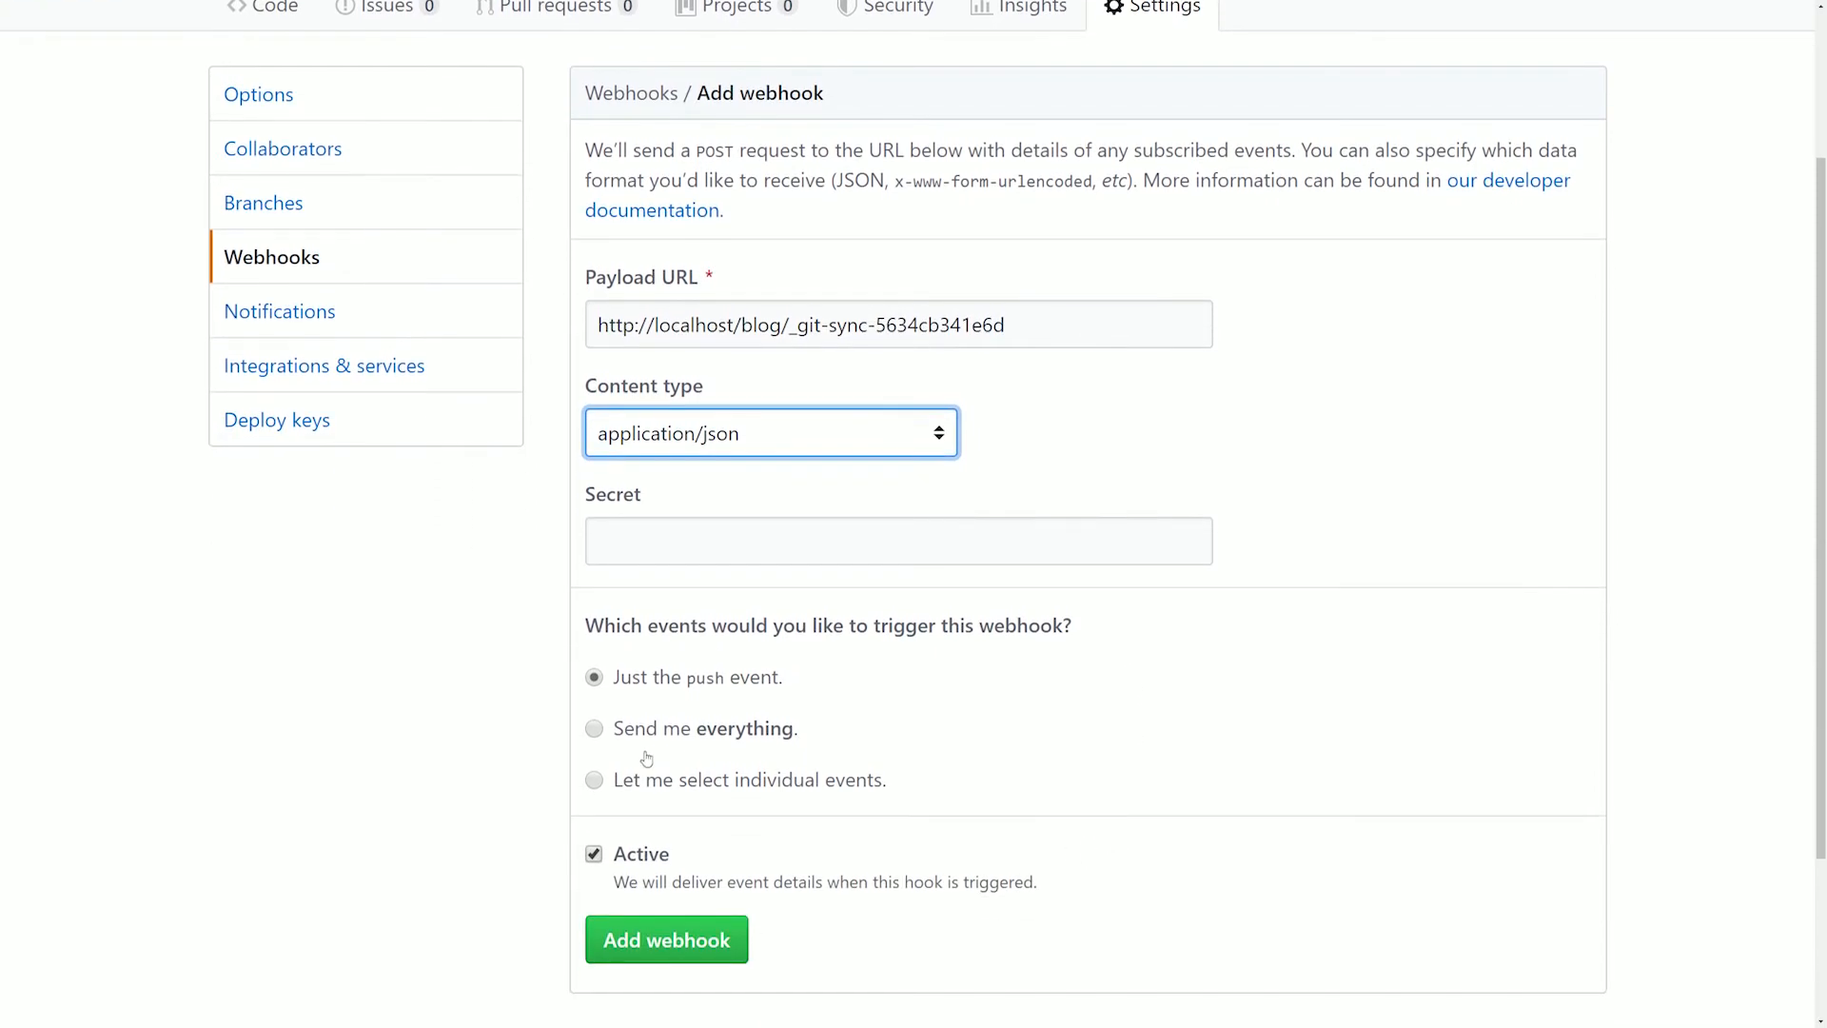
pyautogui.click(674, 943)
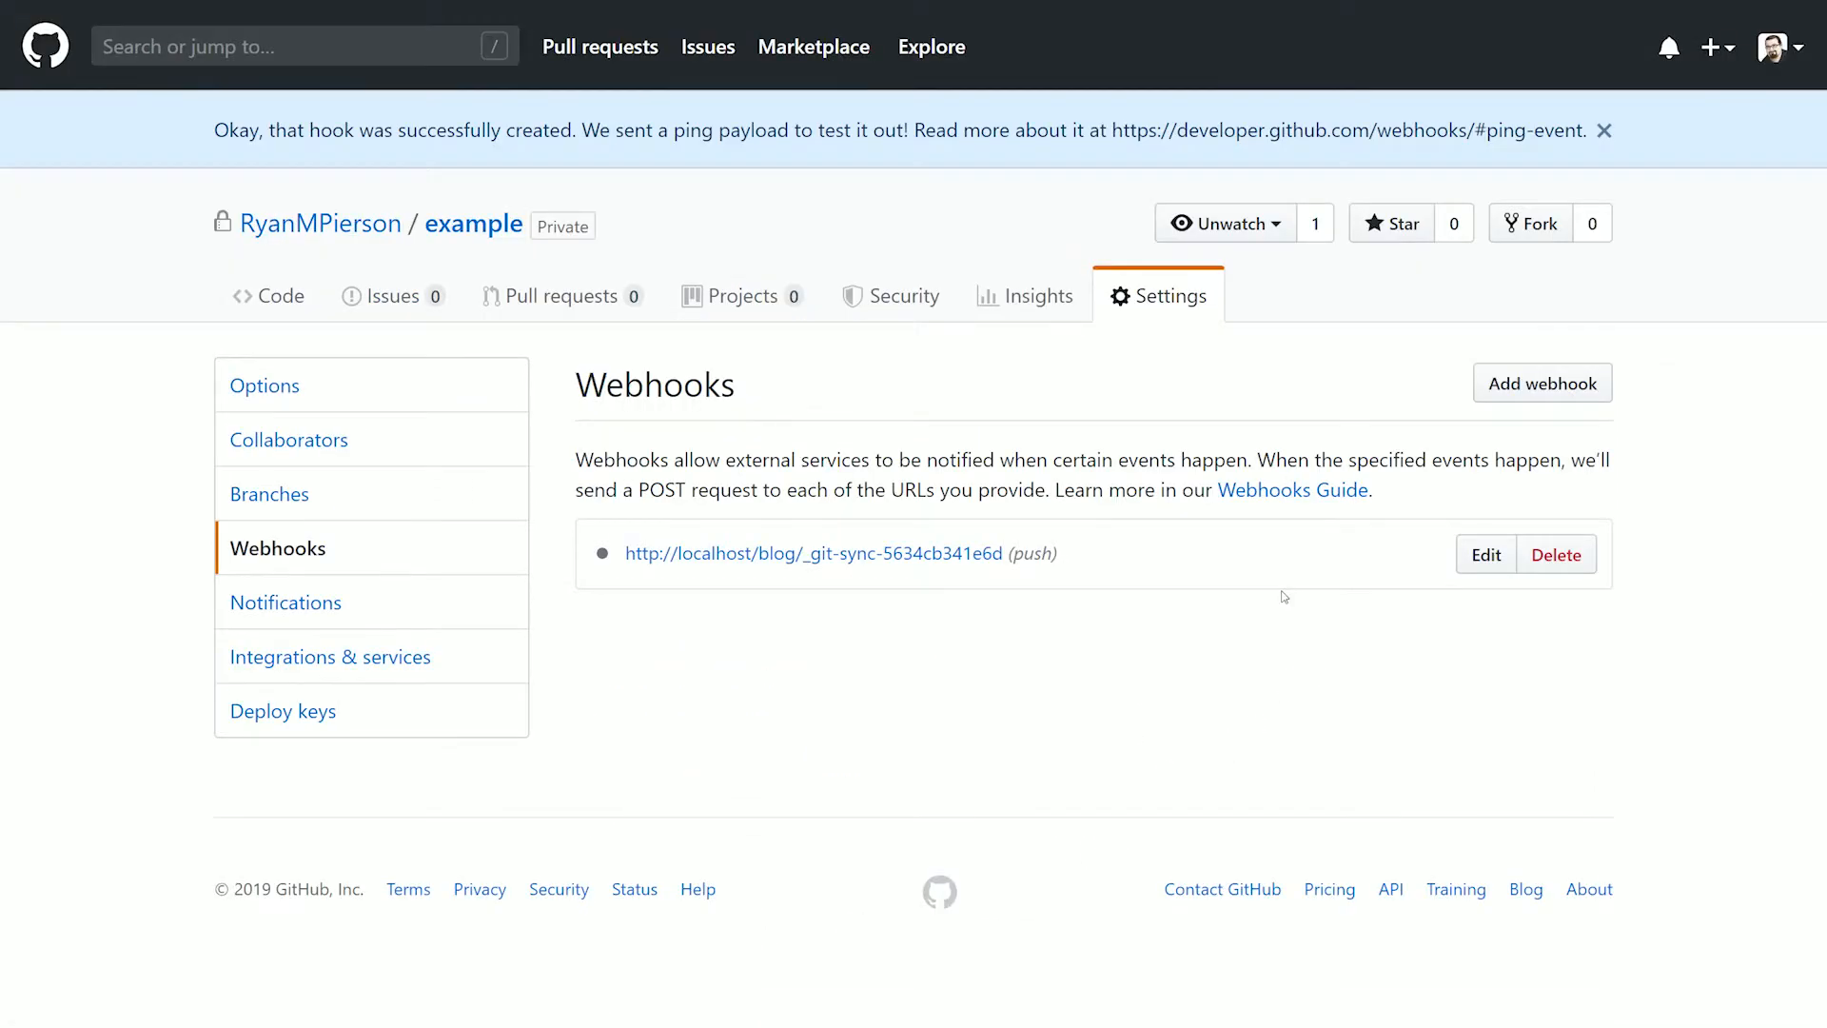
# Return to the Git Sync wizard, continue past the webhook setup, and save with only the Pages folder chosen to synchronize
pyautogui.hotkey('ctrl', 'Tab')
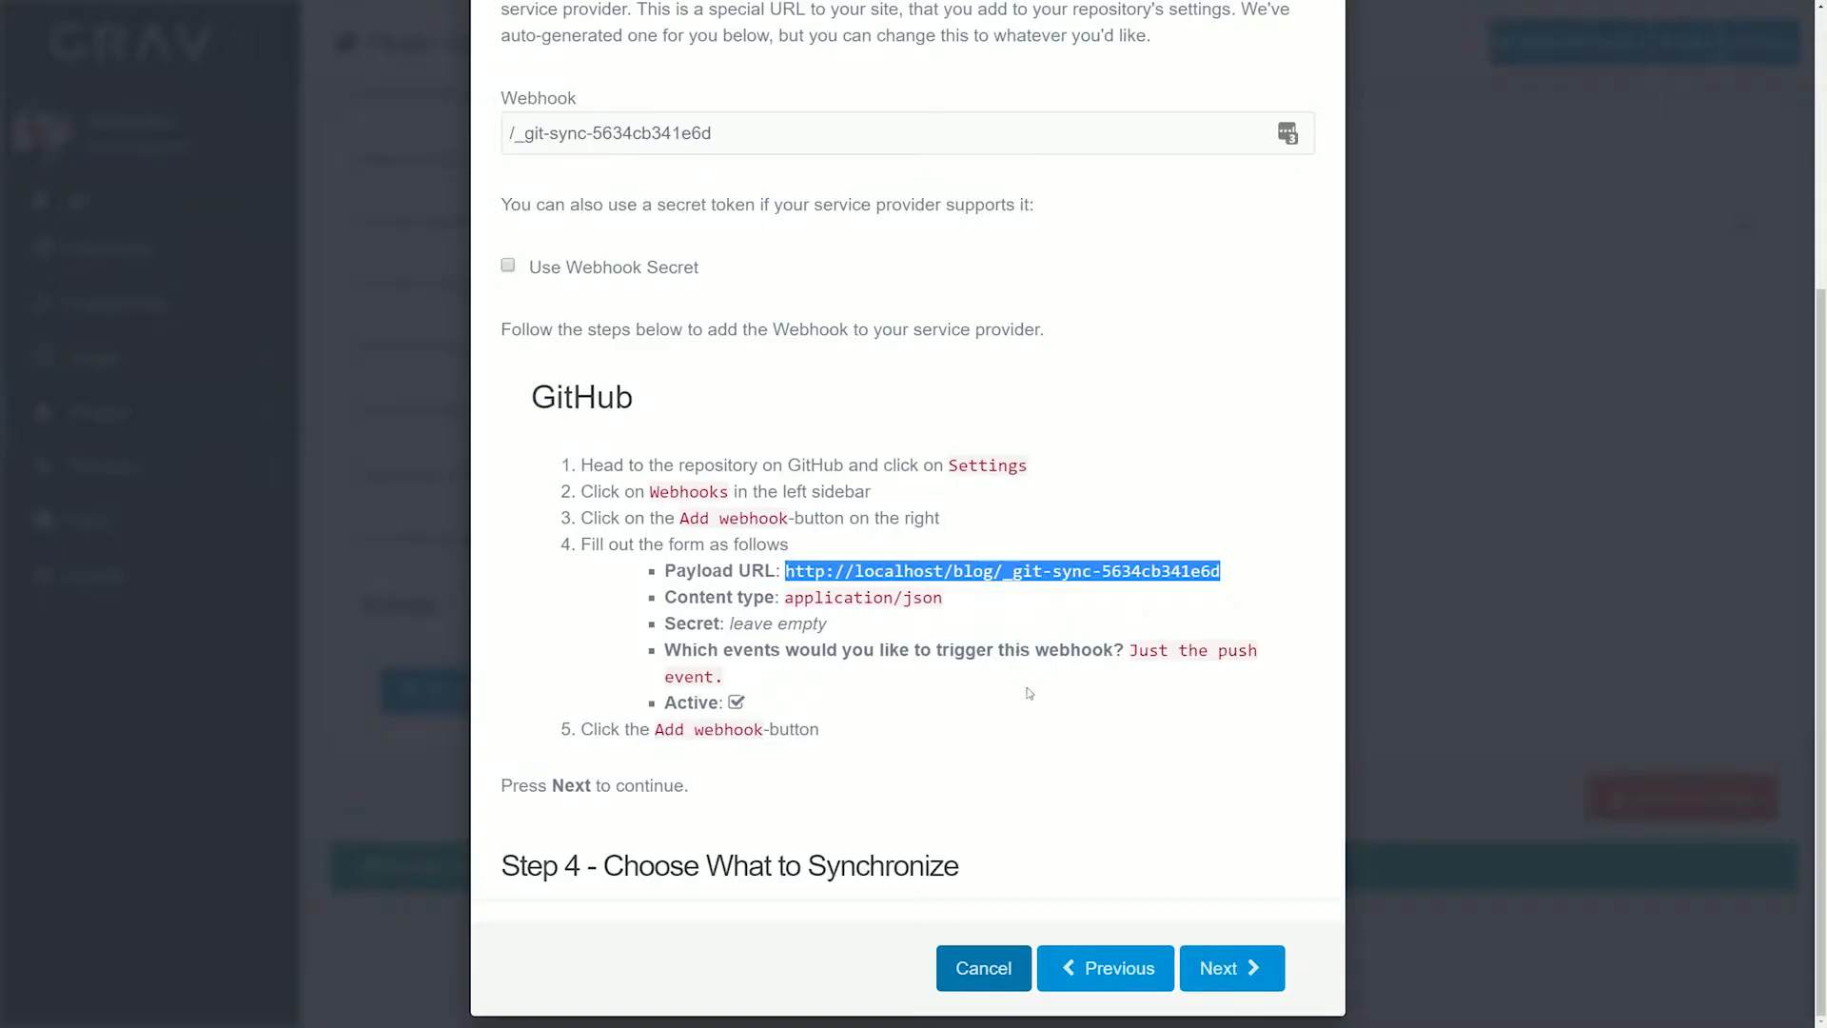
pyautogui.click(1231, 968)
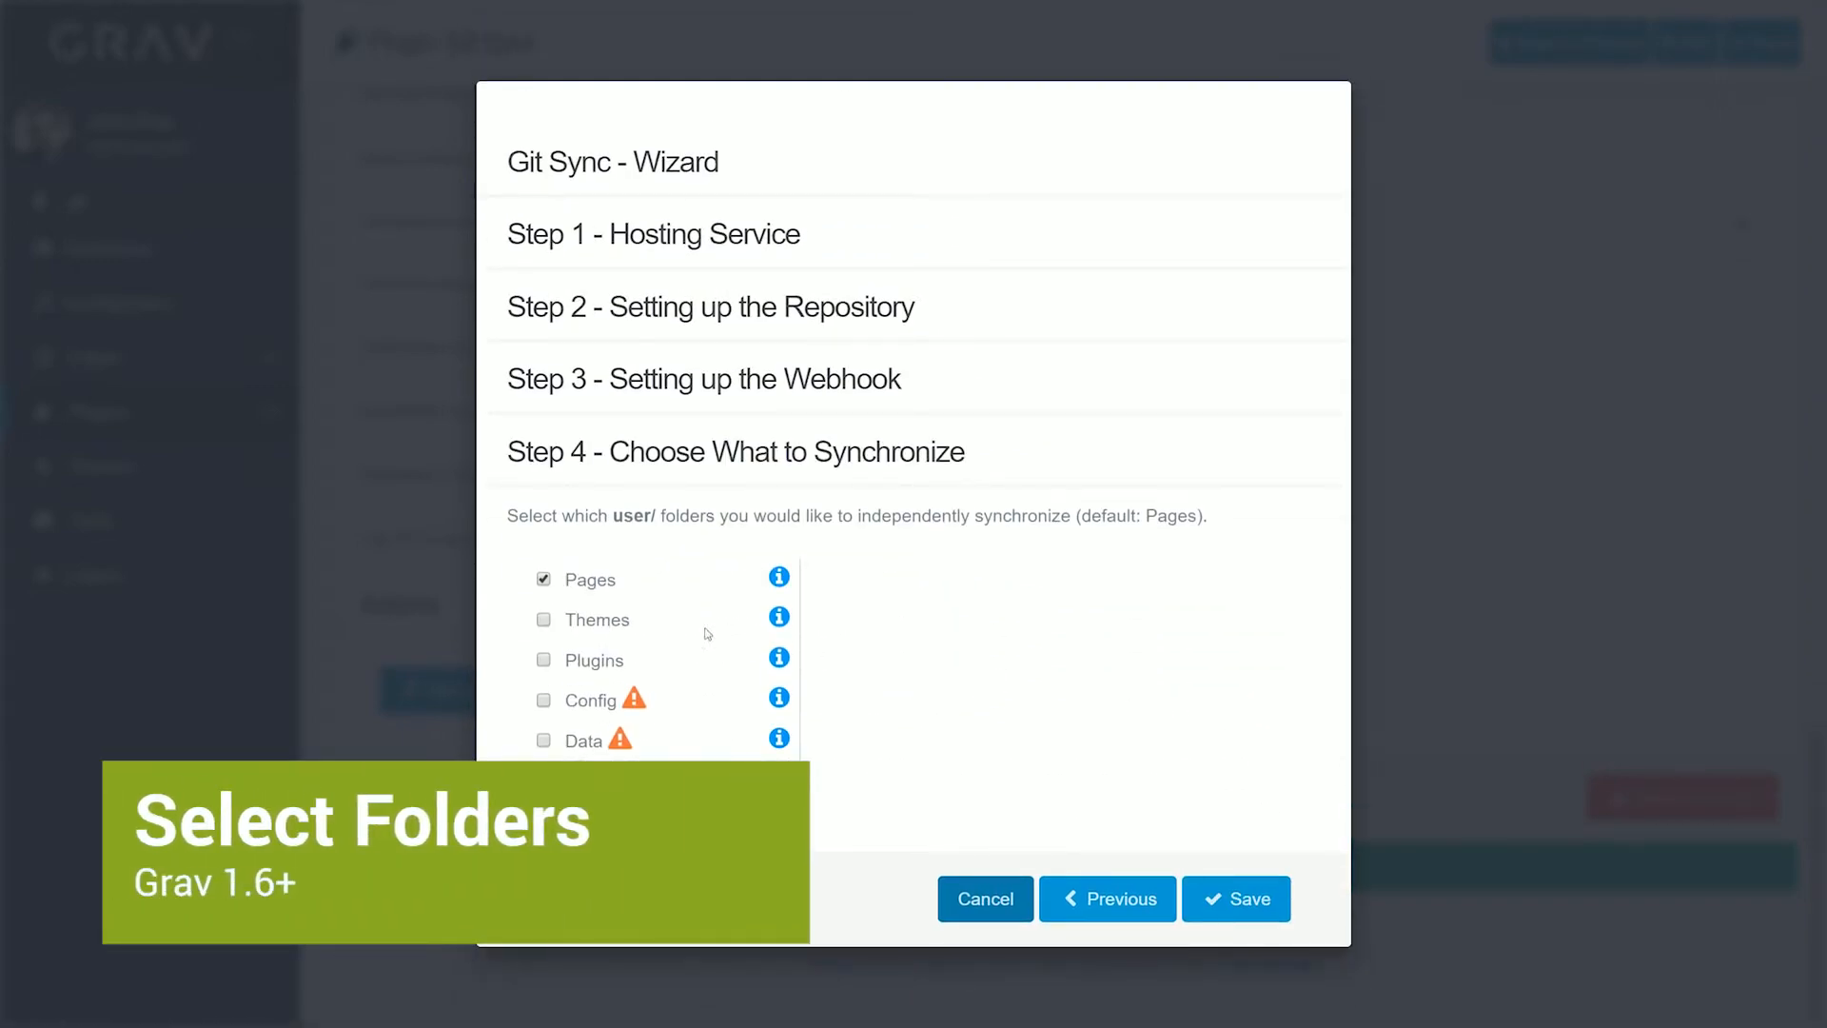
pyautogui.click(543, 619)
pyautogui.moveTo(544, 658)
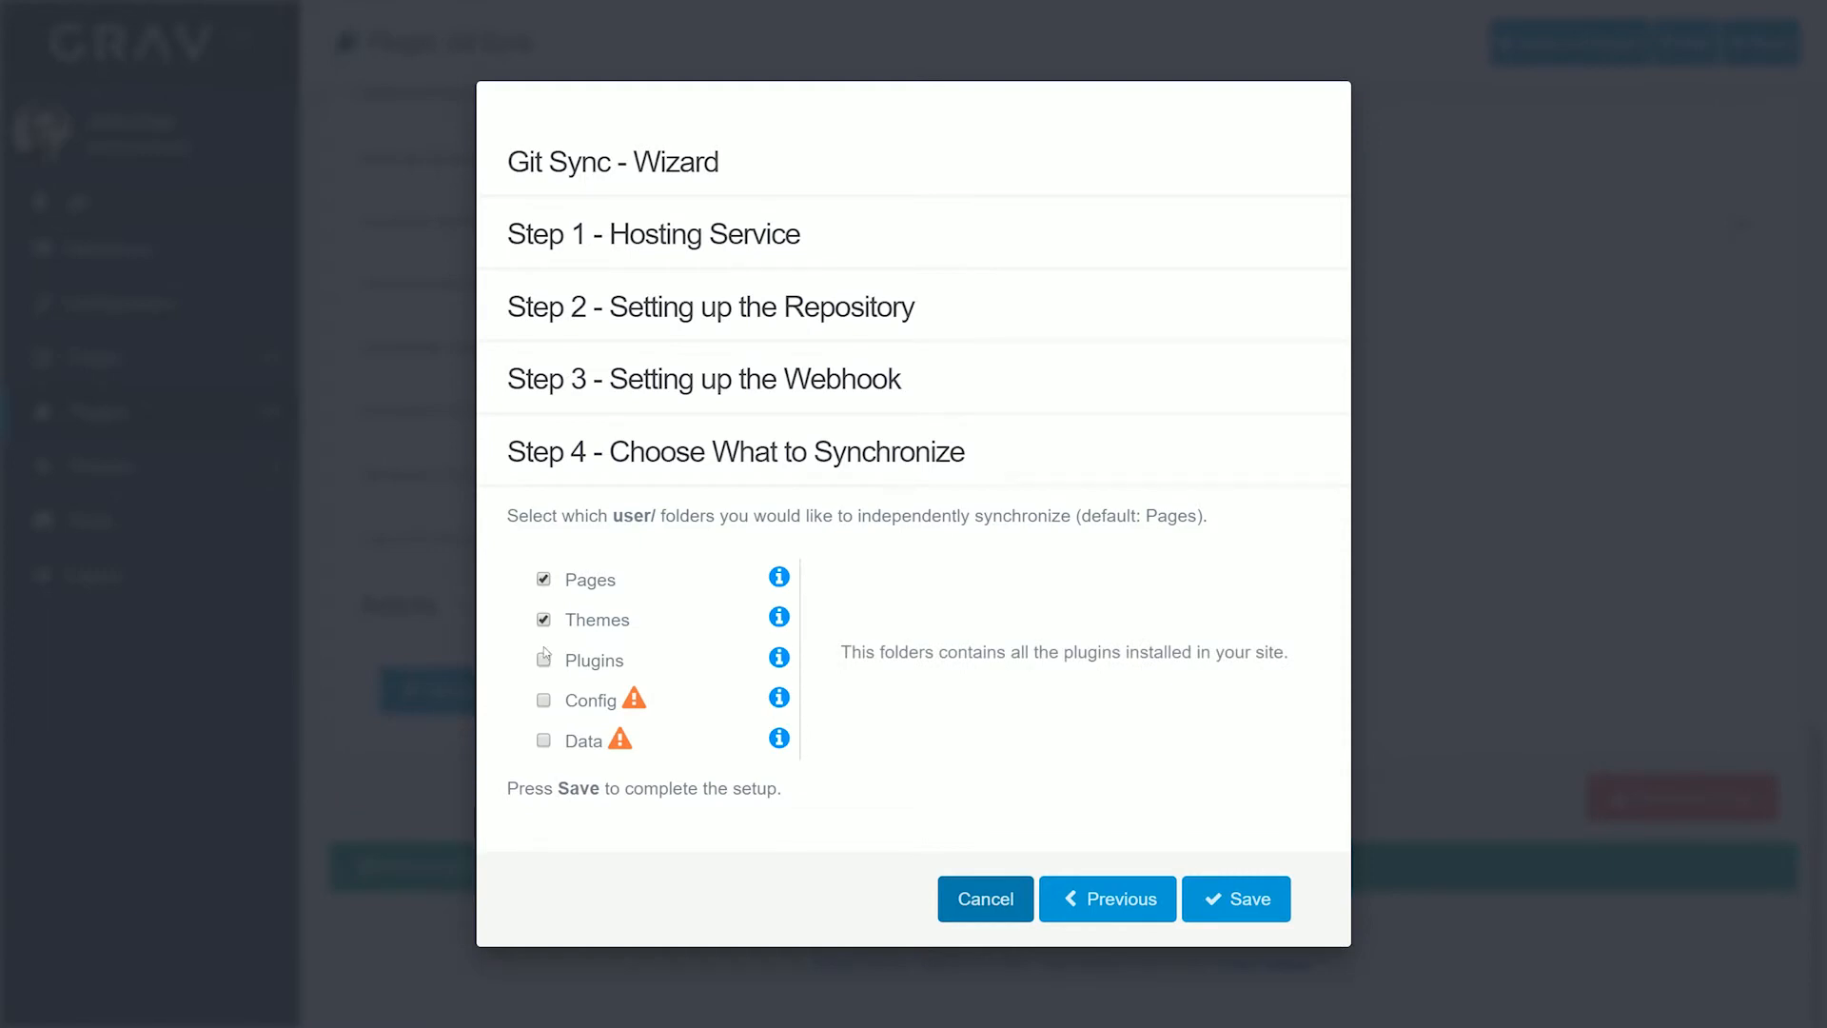
pyautogui.click(544, 620)
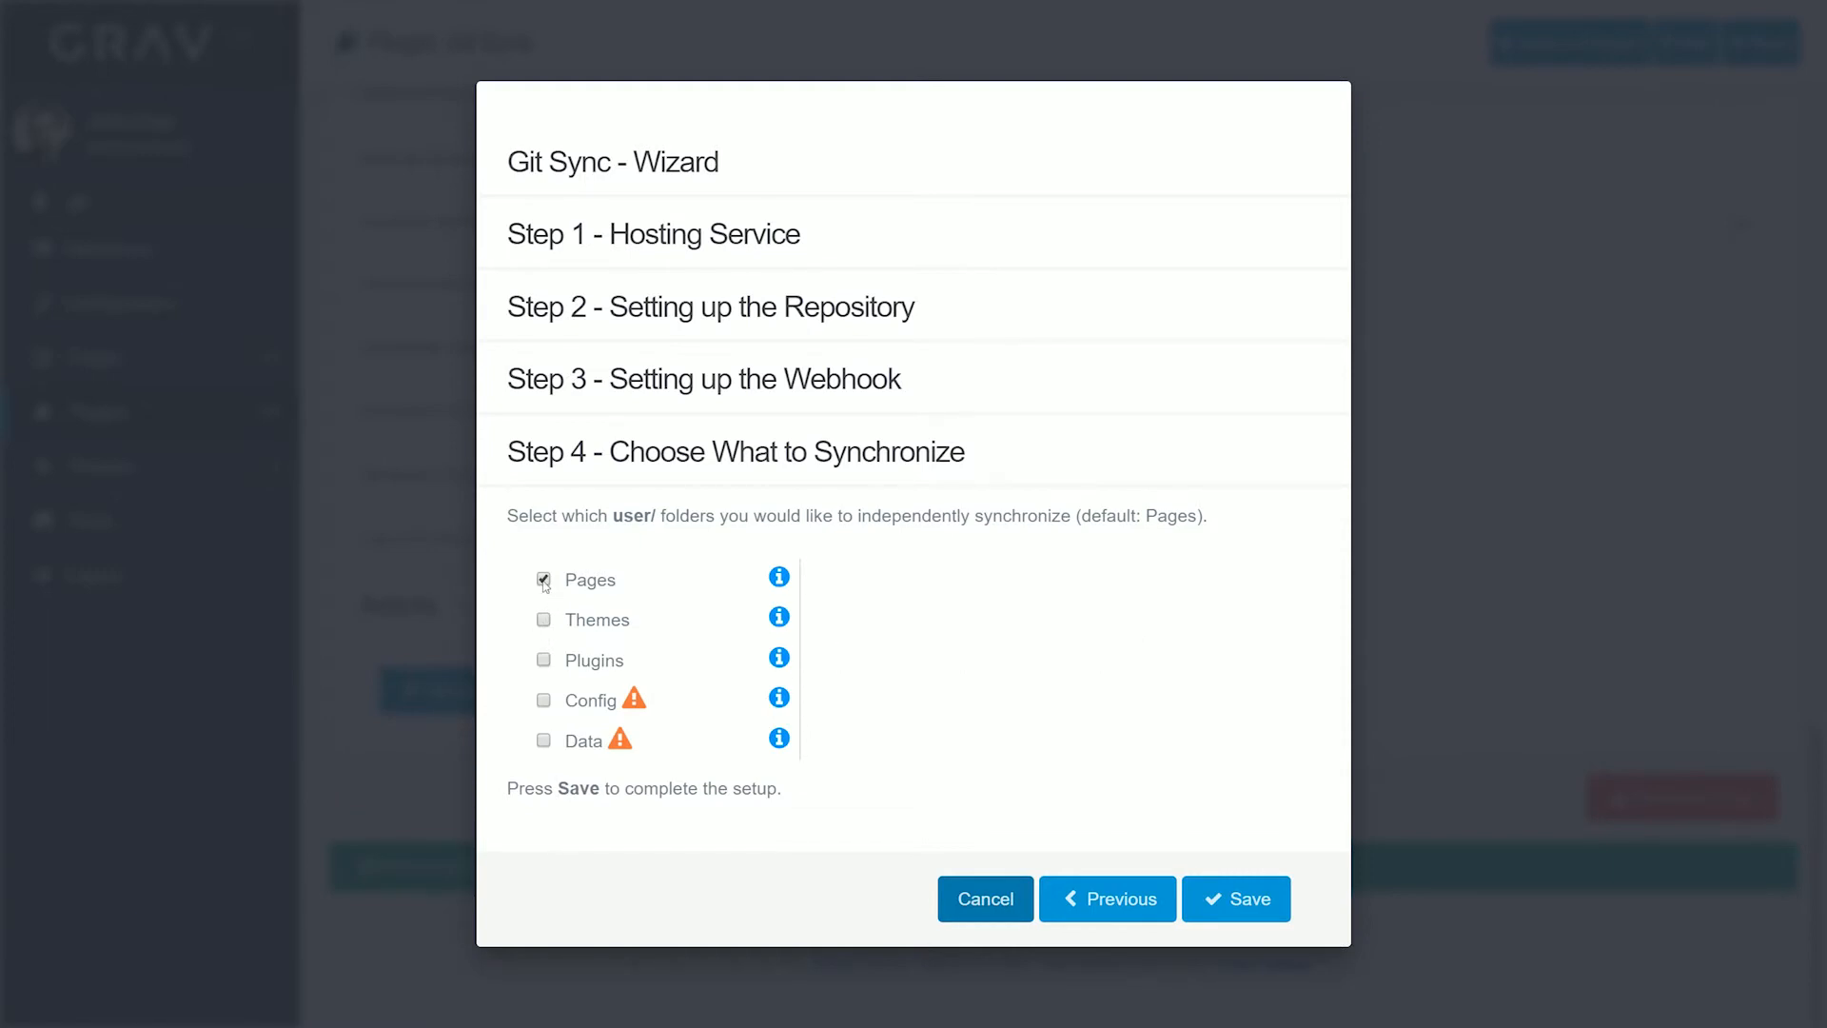
pyautogui.click(543, 580)
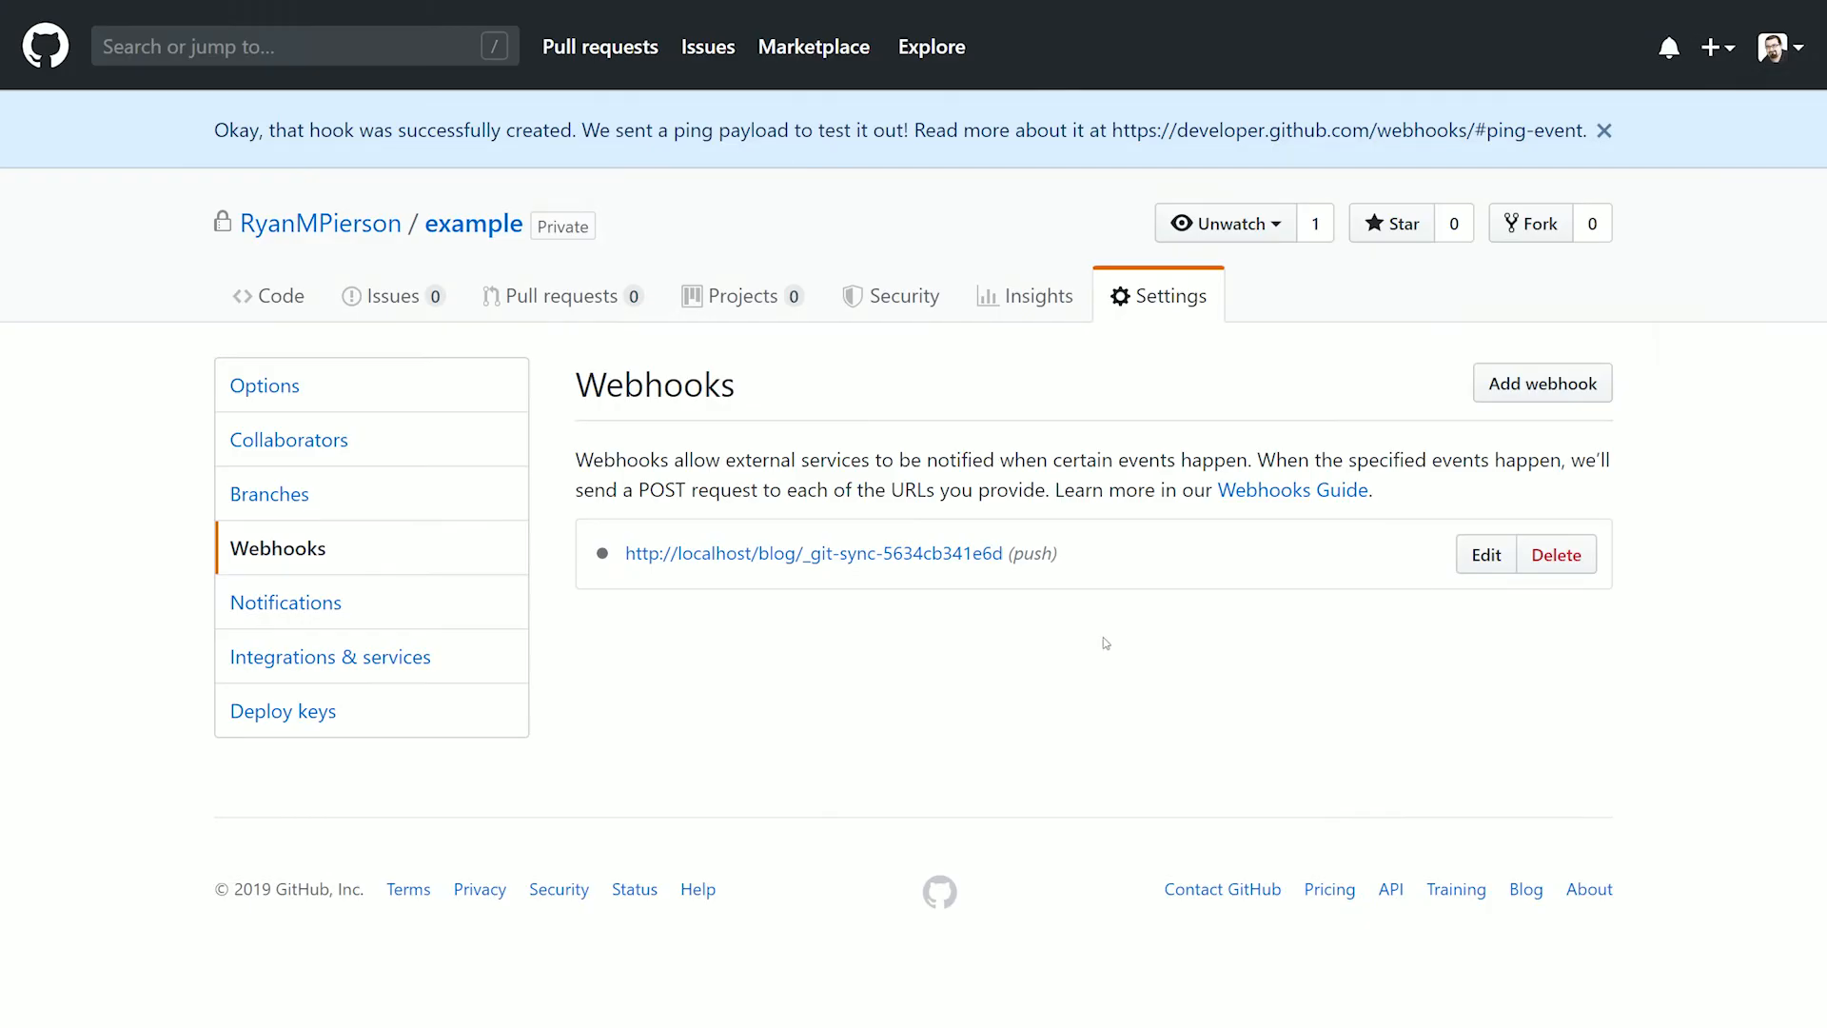
# Examine the synchronized files in the pages/01.blog folder of the example repository on GitHub
pyautogui.click(276, 295)
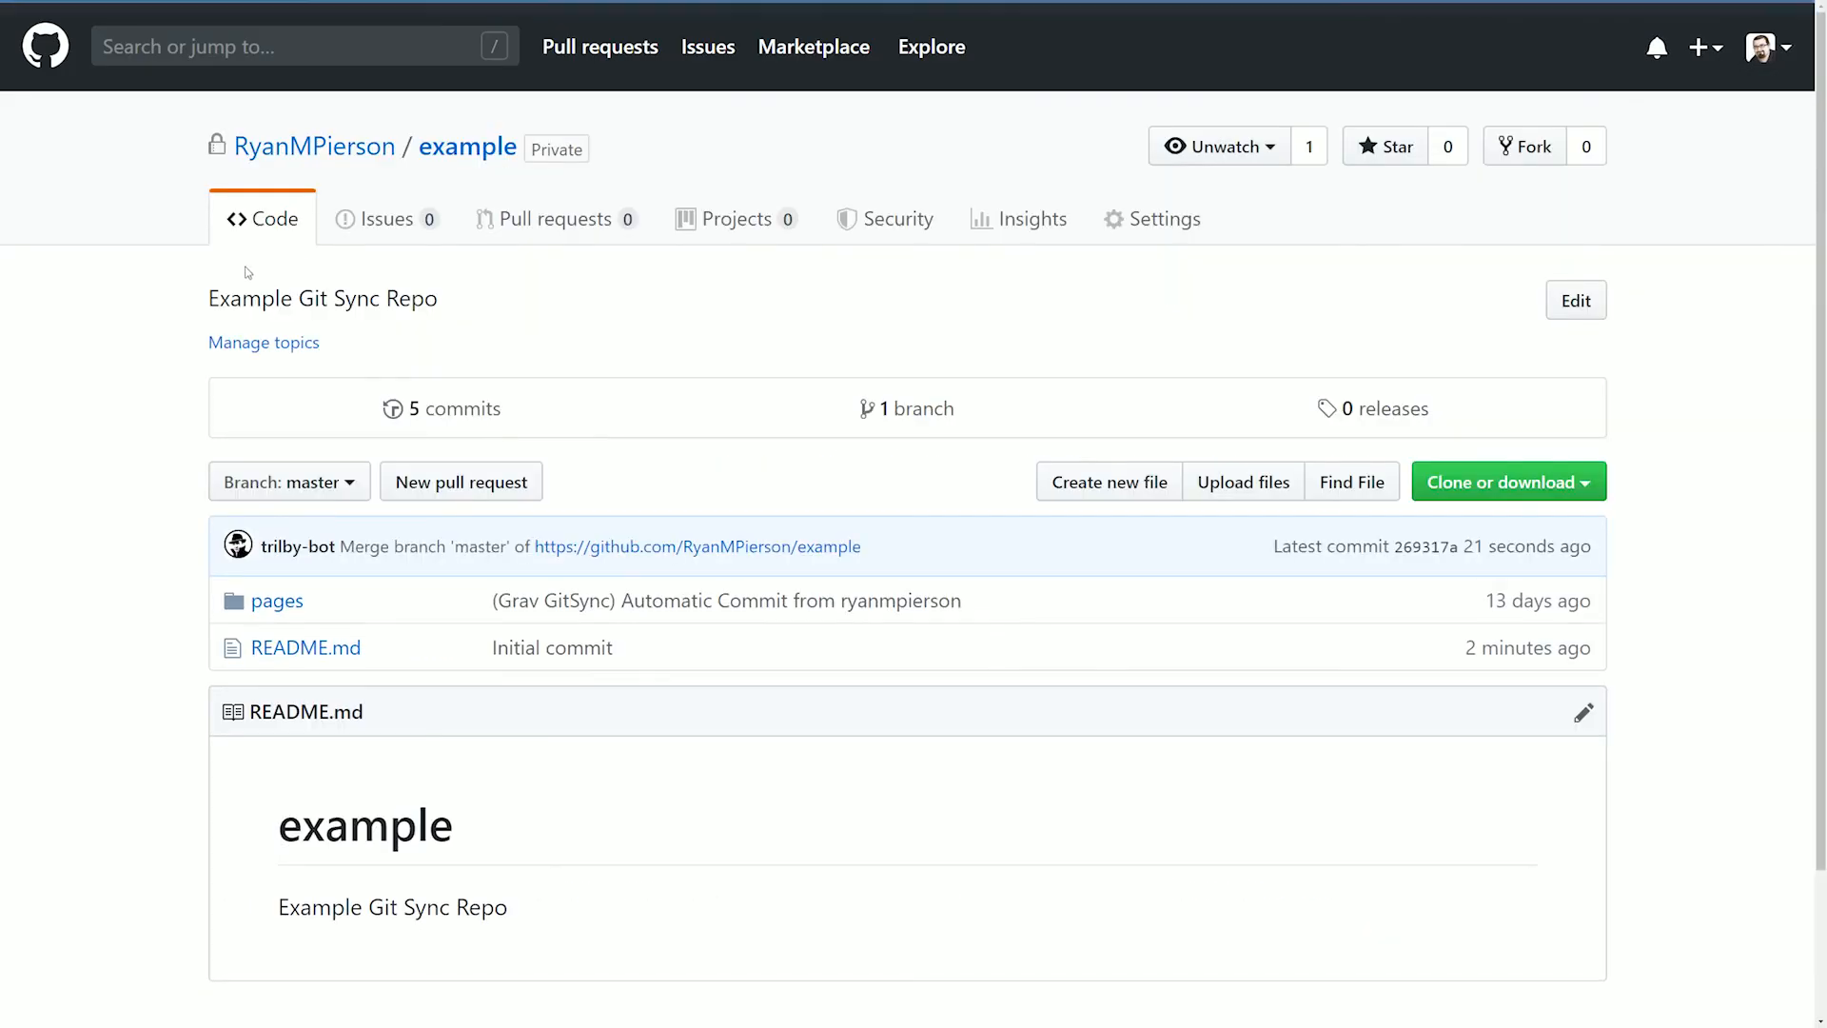
pyautogui.click(269, 610)
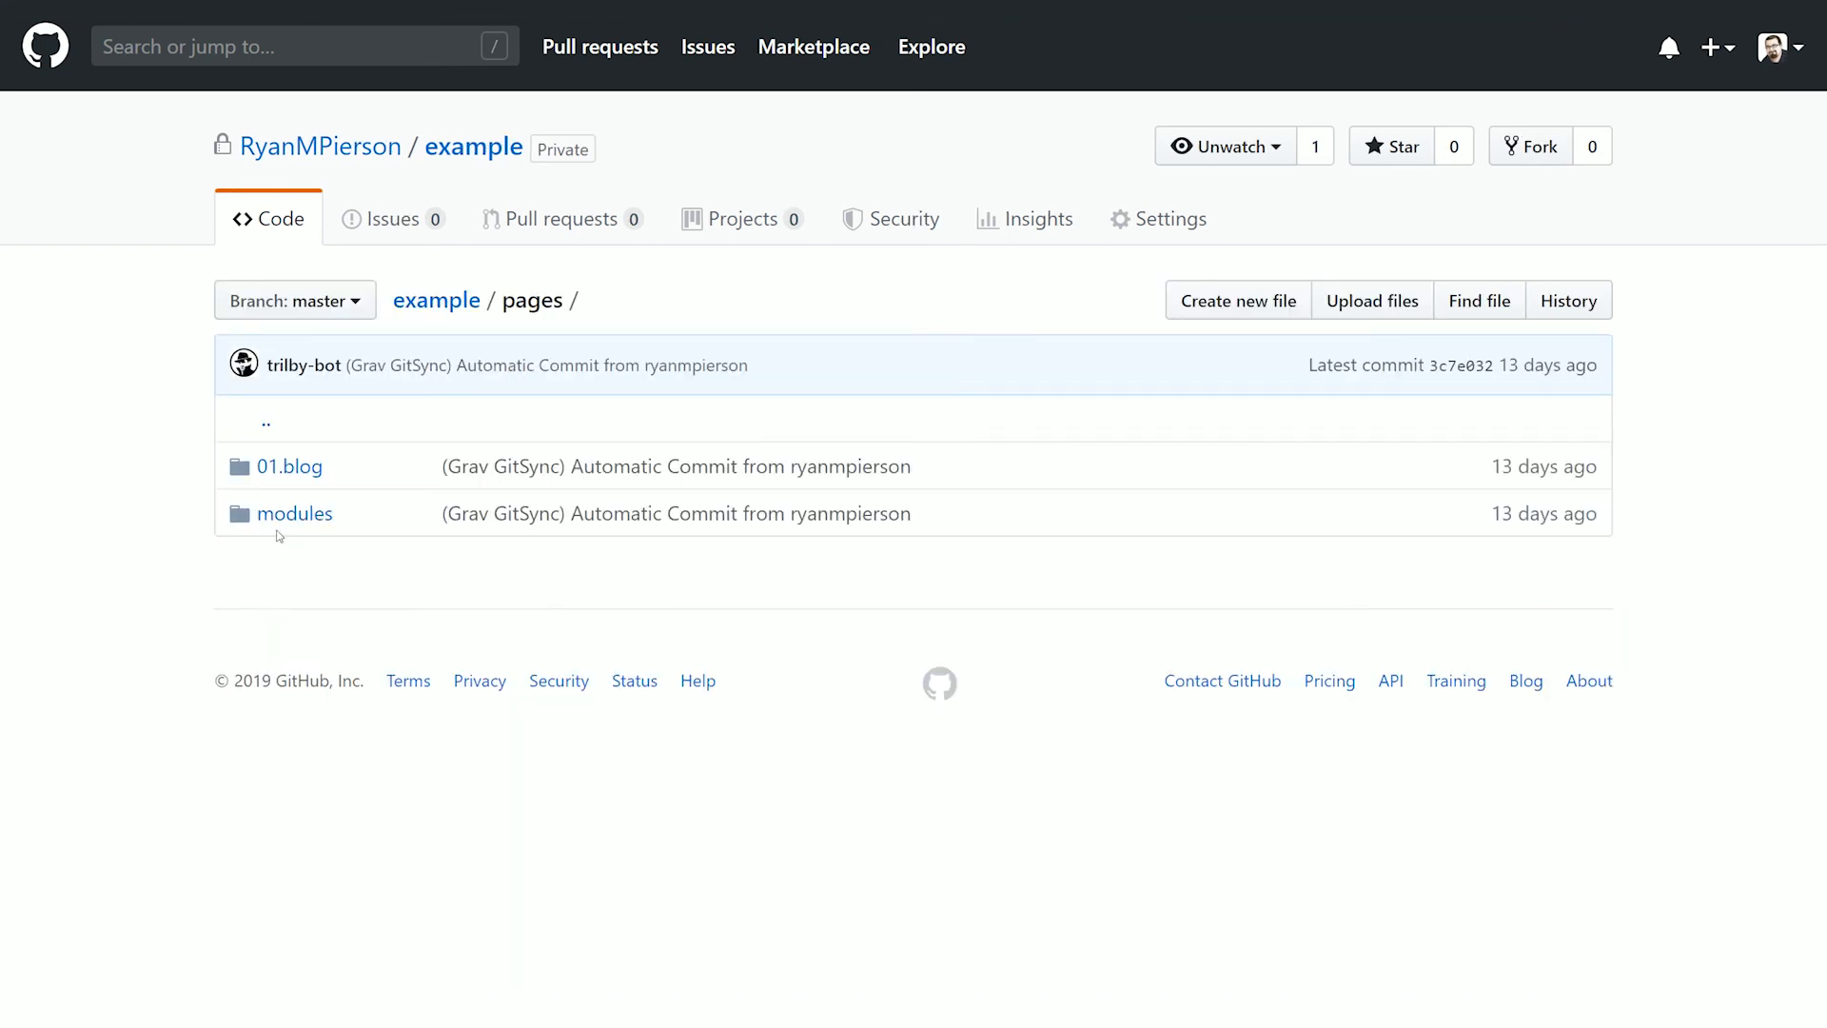
pyautogui.click(292, 468)
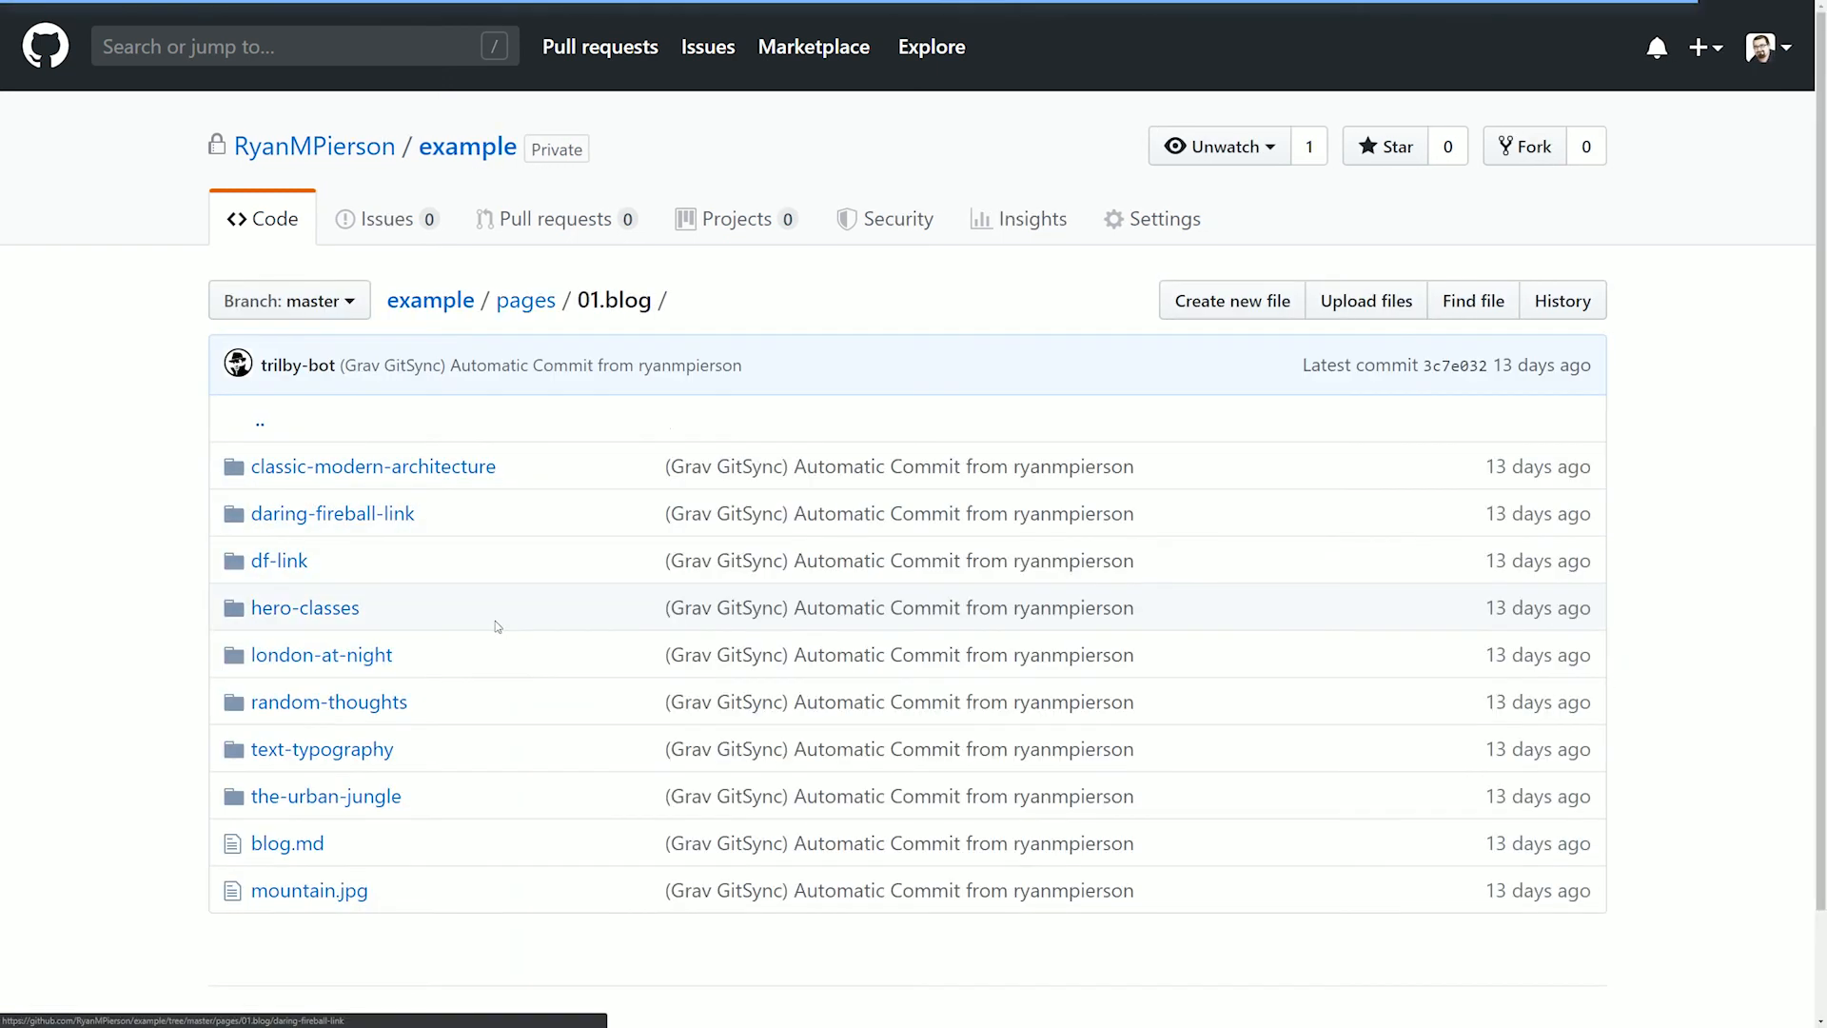